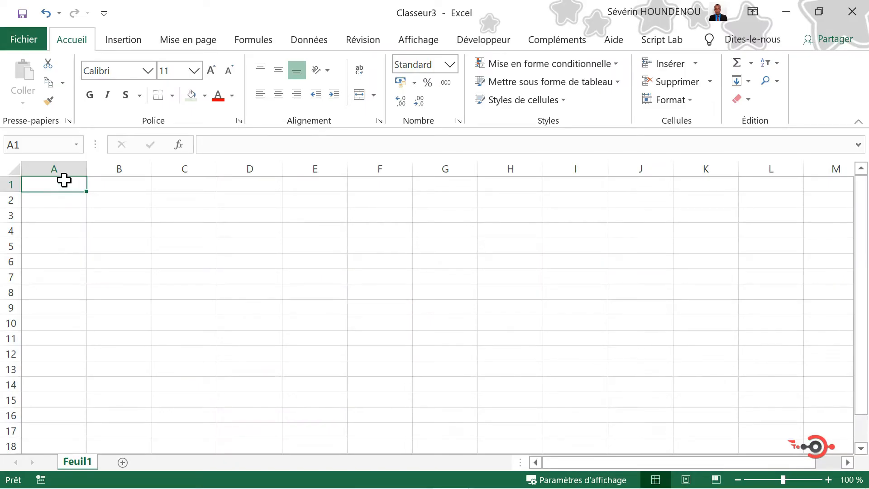
- Examine individual cells of the empty sheet by selecting several of them, such as B3, C6 and B4
{"action": "left_click", "coordinate": [47, 188]}
{"action": "left_click", "coordinate": [145, 220]}
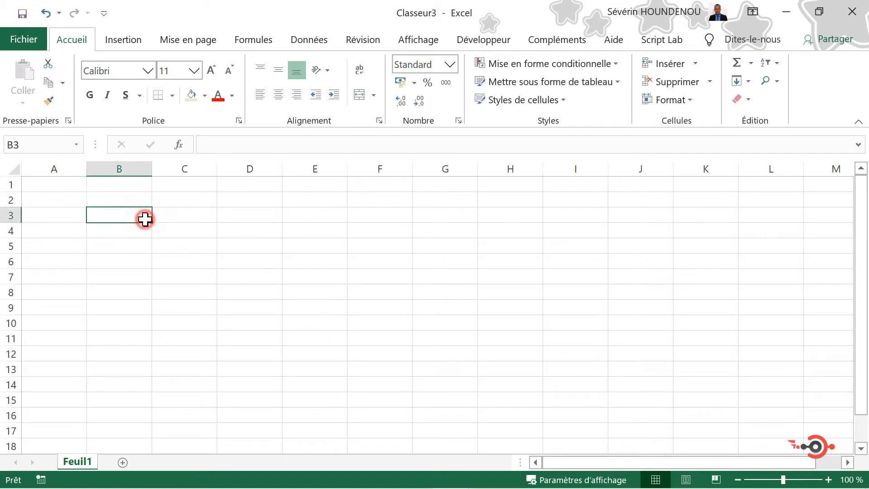
{"action": "left_click", "coordinate": [199, 219]}
{"action": "left_click", "coordinate": [262, 245]}
{"action": "left_click", "coordinate": [189, 263]}
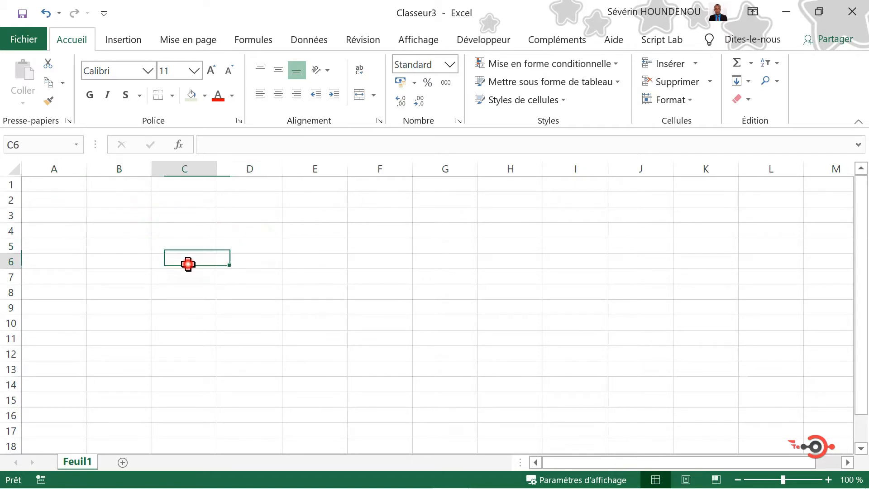
{"action": "left_click", "coordinate": [113, 249]}
{"action": "left_click", "coordinate": [112, 230]}
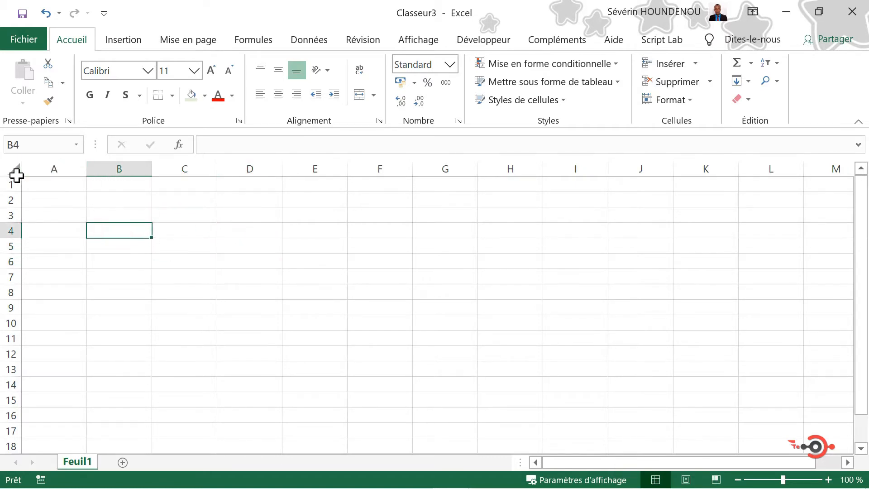
- Examine how column B and row 3 intersect at cell B3, and inspect that cell's reference
{"action": "left_click", "coordinate": [119, 167]}
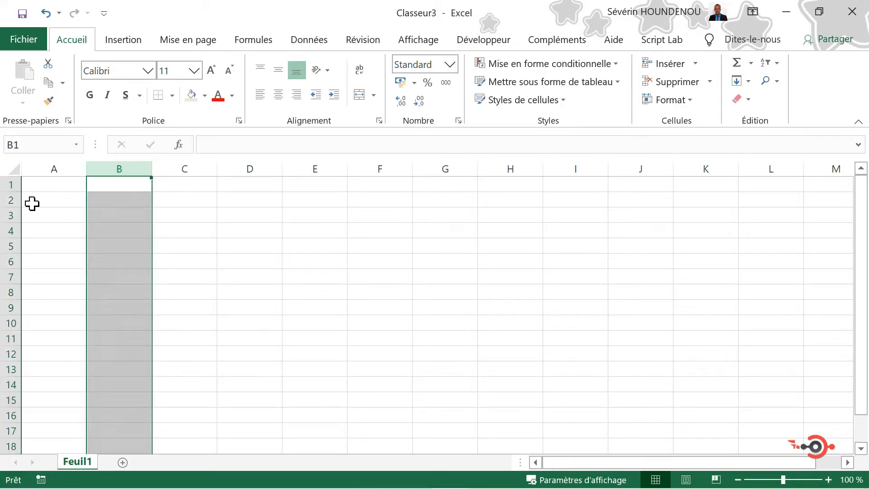
{"action": "left_click", "coordinate": [5, 218]}
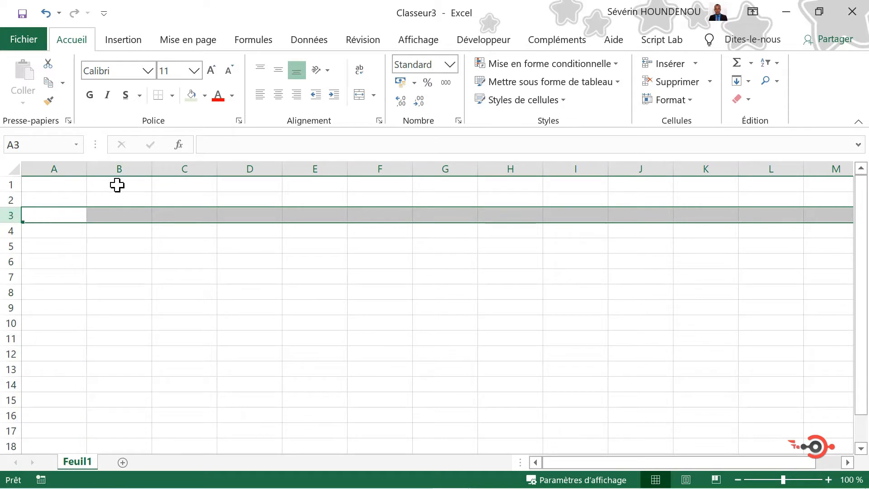
{"action": "left_click", "coordinate": [128, 219]}
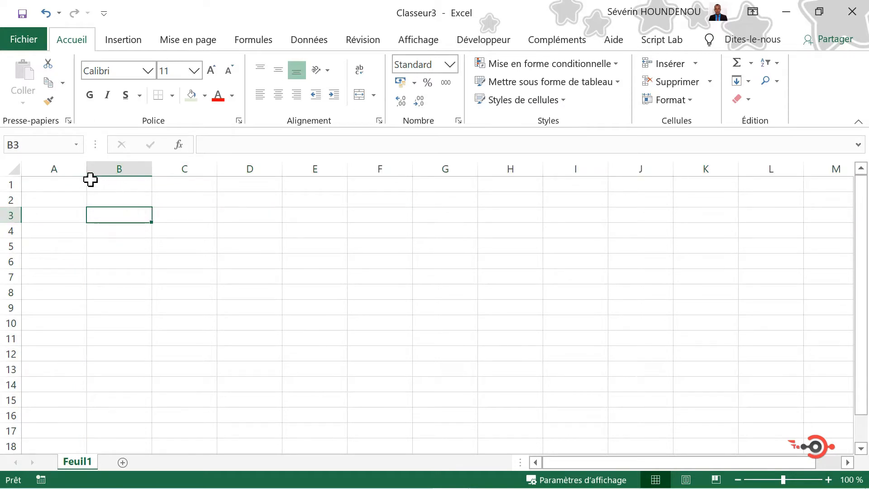
{"action": "left_click", "coordinate": [121, 168]}
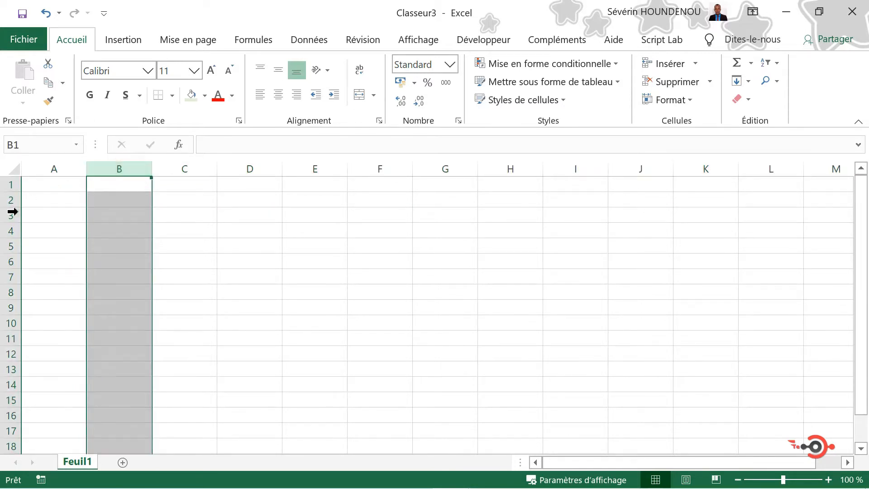
{"action": "left_click", "coordinate": [115, 168]}
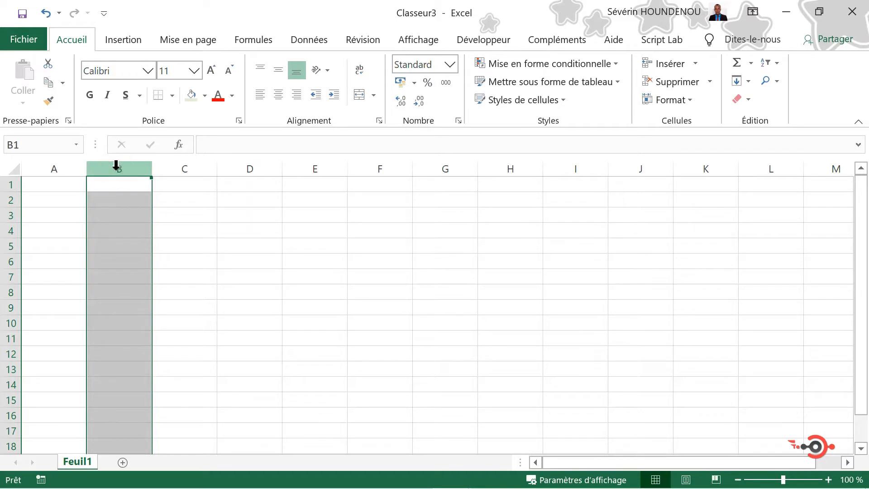
{"action": "left_click", "coordinate": [6, 218]}
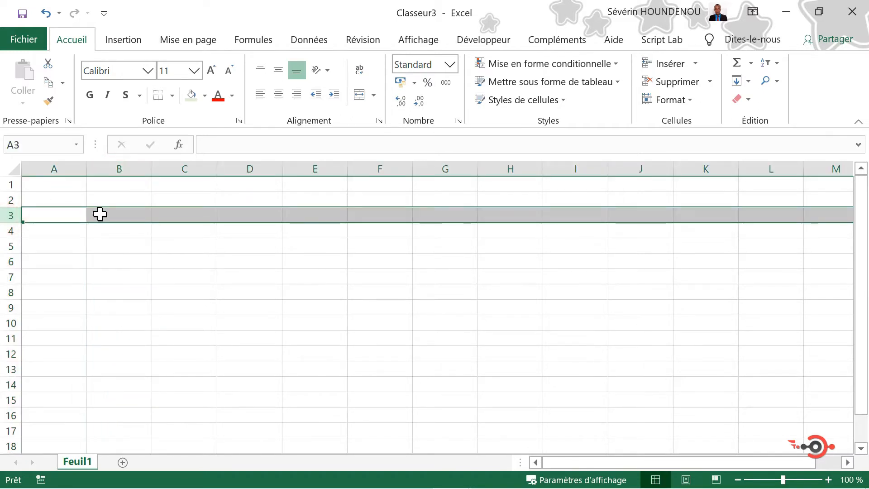
{"action": "left_click", "coordinate": [110, 210]}
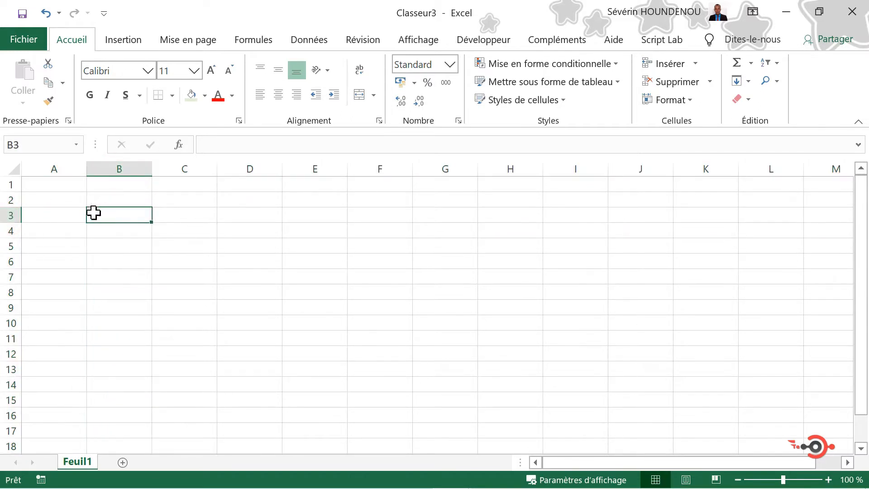
{"action": "left_click", "coordinate": [21, 145]}
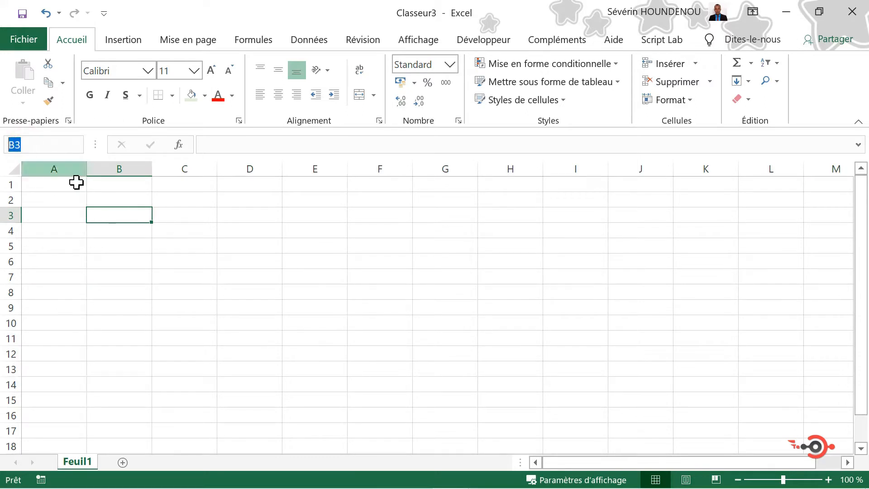
{"action": "left_click", "coordinate": [97, 216]}
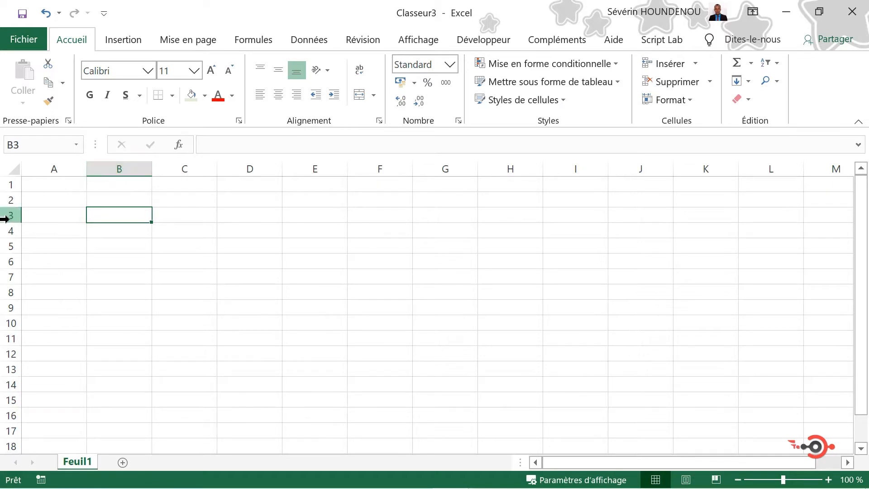
- Enter the text "THE EXPERTS & CO" in cell D4
{"action": "left_click", "coordinate": [250, 231]}
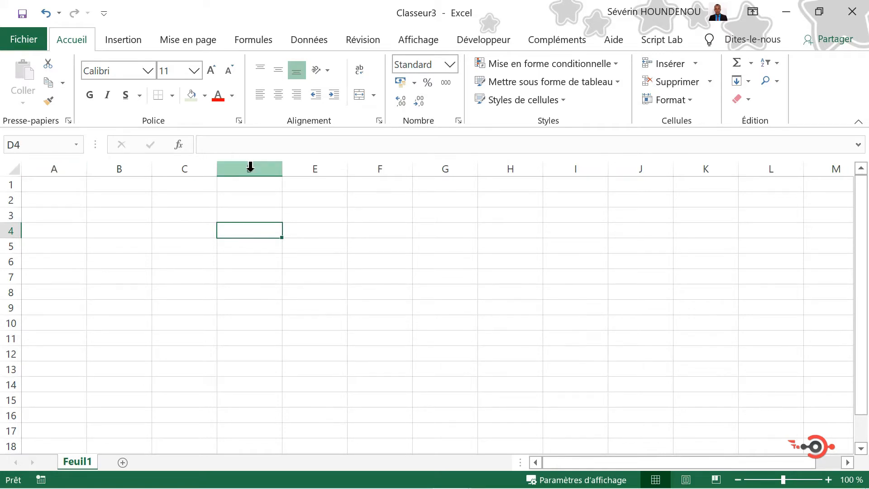
{"action": "left_click", "coordinate": [232, 231]}
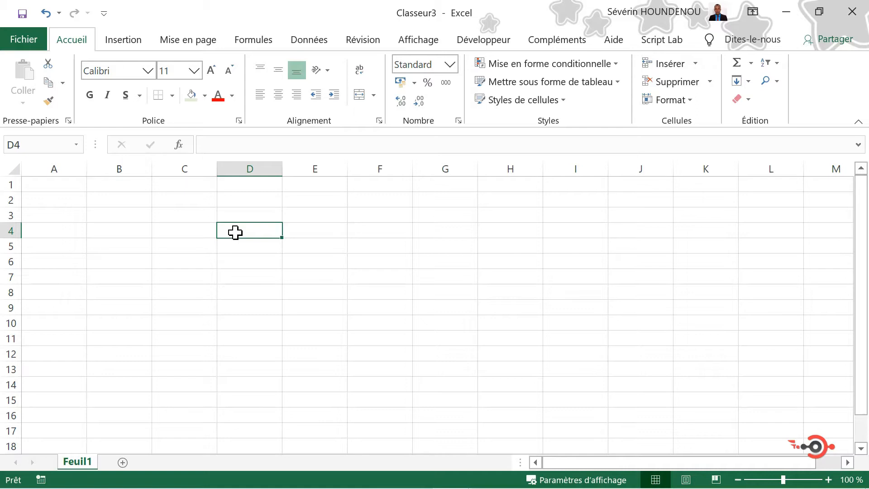
{"action": "type", "text": "T"}
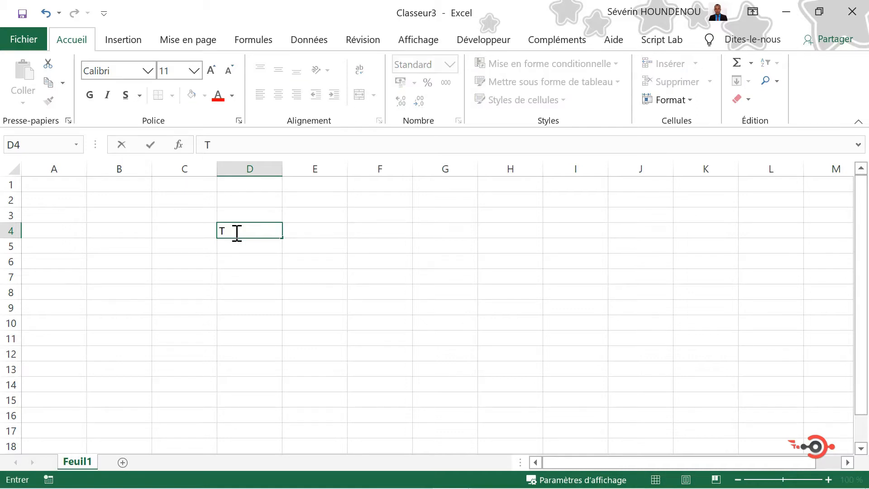
{"action": "type", "text": "HE EXPERTS &"}
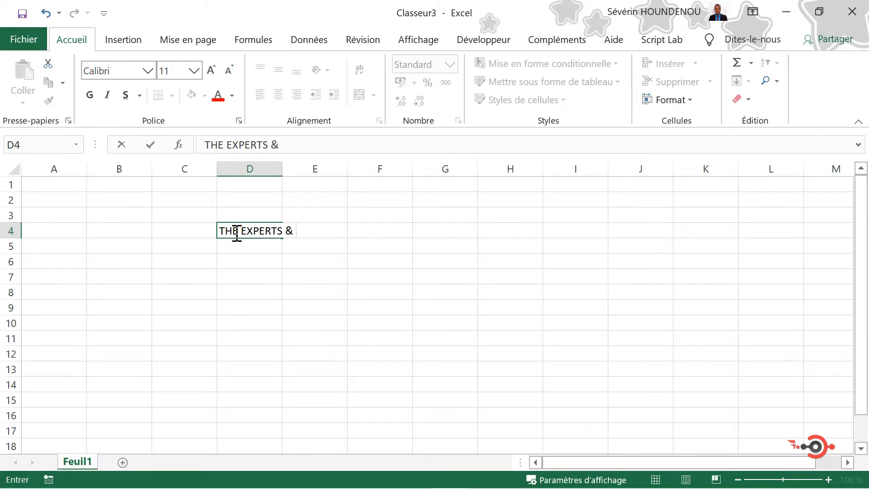
{"action": "type", "text": "aCO"}
{"action": "key", "text": "Return"}
{"action": "key", "text": "Up"}
{"action": "key", "text": "Down"}
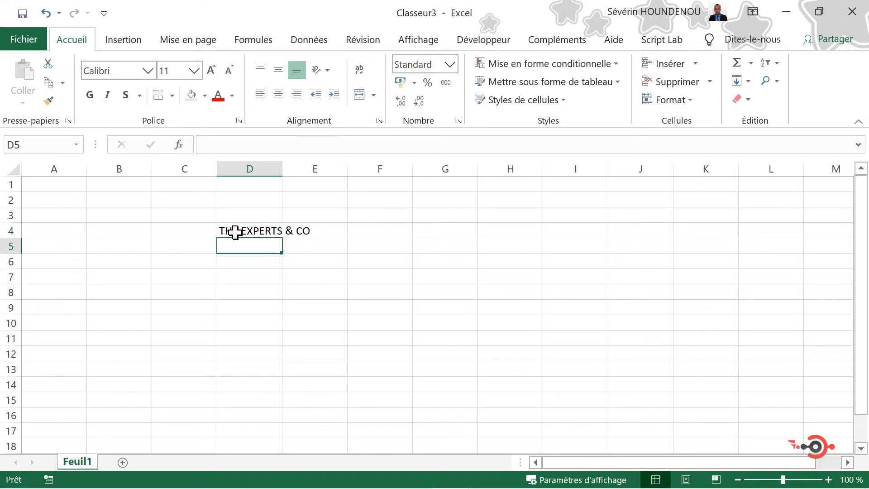
- Enter 2500000 in cell F4 and 1000000 in cell F5
{"action": "key", "text": "Right"}
{"action": "key", "text": "Right"}
{"action": "key", "text": "Up"}
{"action": "type", "text": "2500000"}
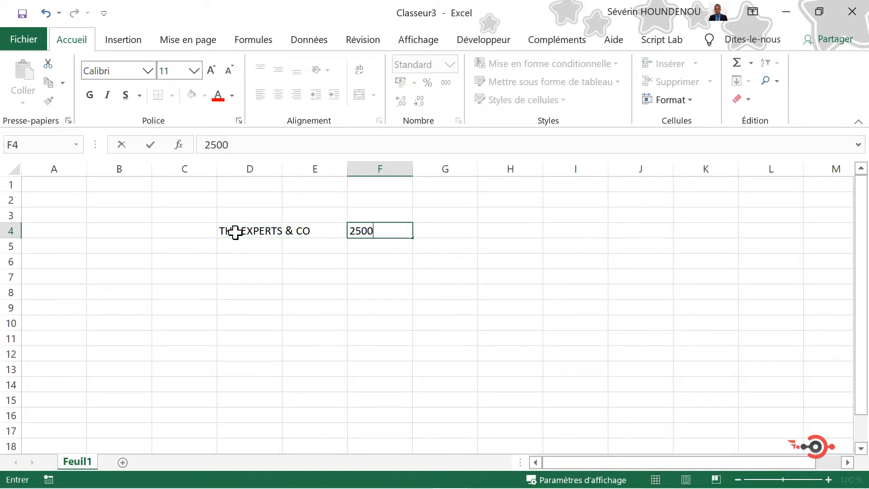
{"action": "key", "text": "Return"}
{"action": "type", "text": "1000000"}
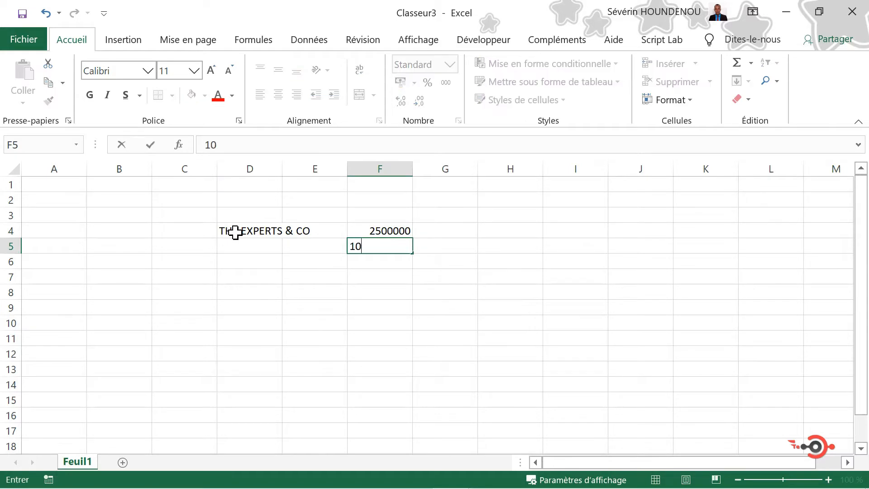
{"action": "key", "text": "Return"}
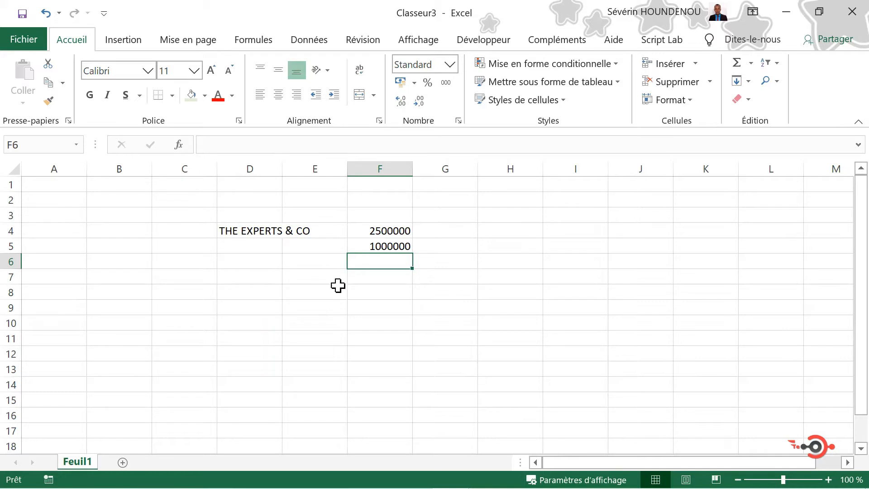
- Enter 900000 in cell F6 and 450000 in cell G6
{"action": "left_click", "coordinate": [393, 246]}
{"action": "left_click", "coordinate": [397, 232]}
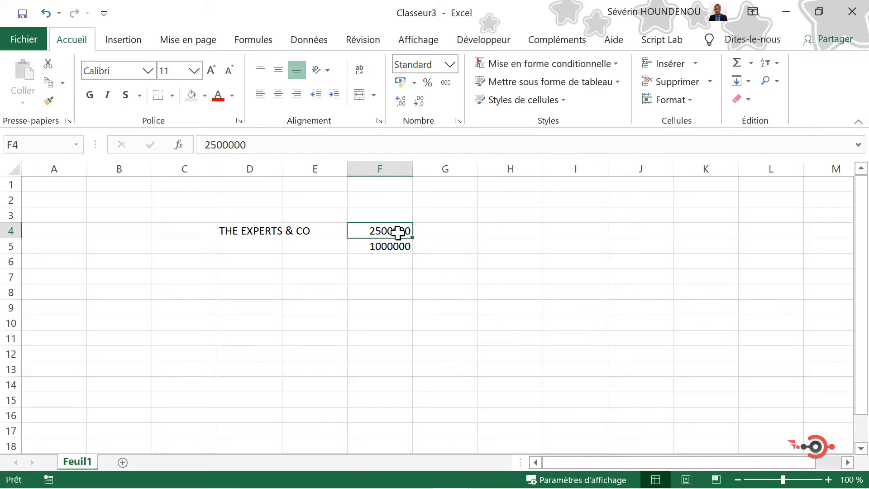
{"action": "left_click", "coordinate": [394, 246]}
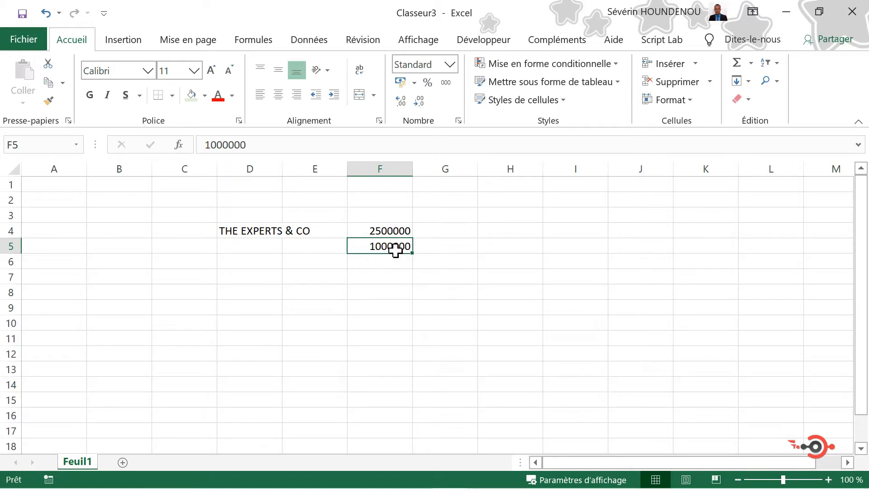
{"action": "left_click", "coordinate": [396, 266]}
{"action": "type", "text": "900000"}
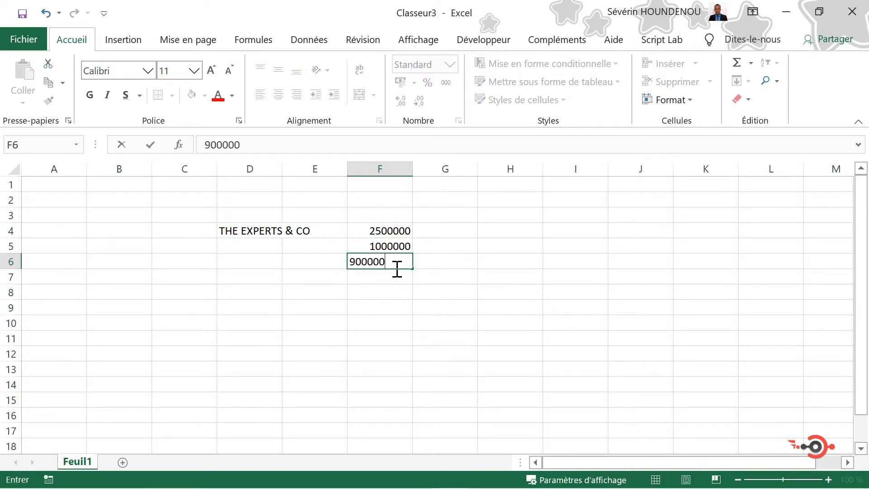
{"action": "key", "text": "Tab"}
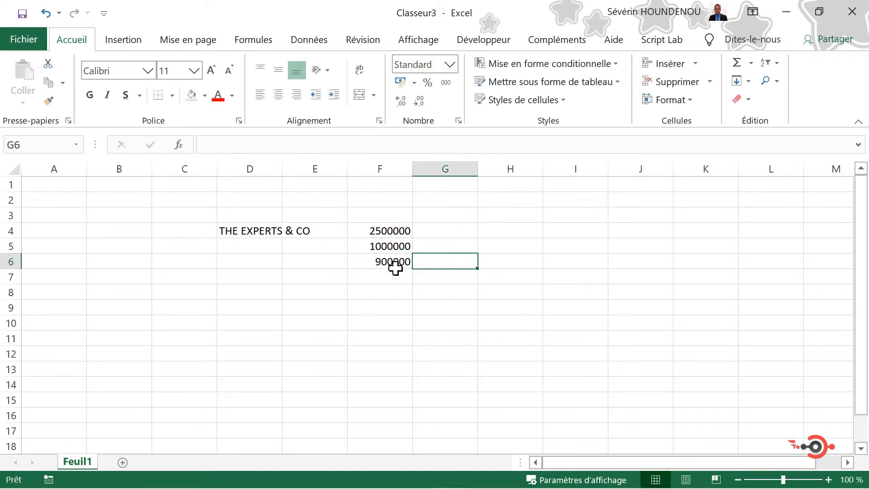
{"action": "type", "text": "450000"}
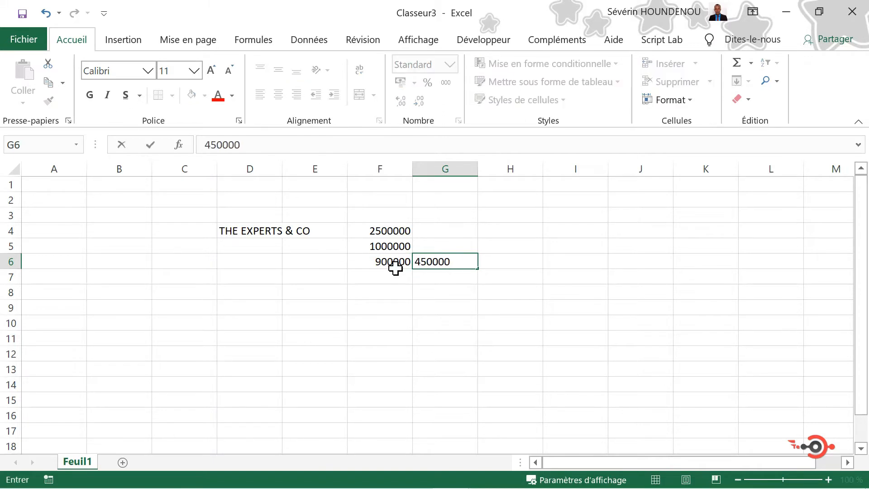
{"action": "left_click", "coordinate": [396, 271]}
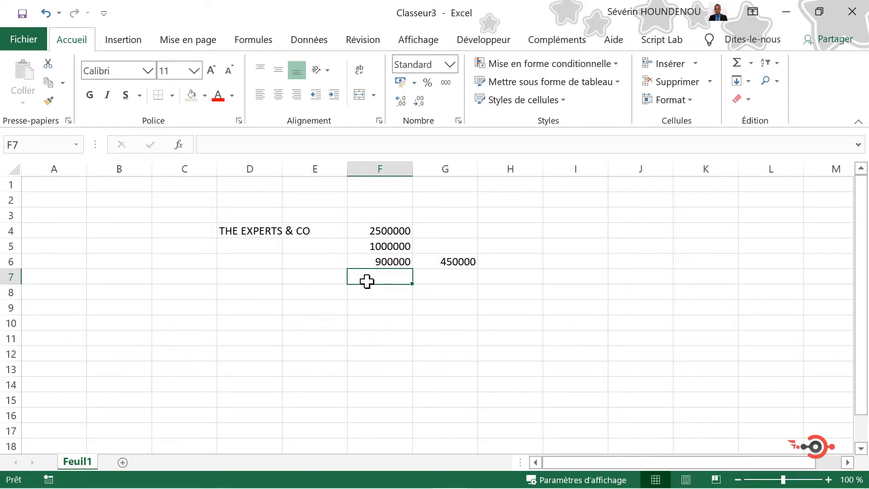
- Calculate the sum of F4:F6 in cell F7 with AutoSum
{"action": "left_click", "coordinate": [277, 290]}
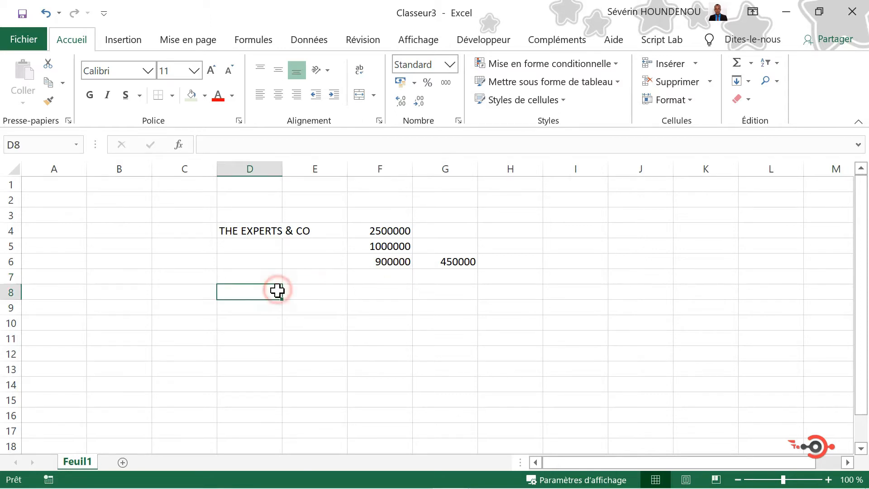
{"action": "left_click", "coordinate": [389, 276]}
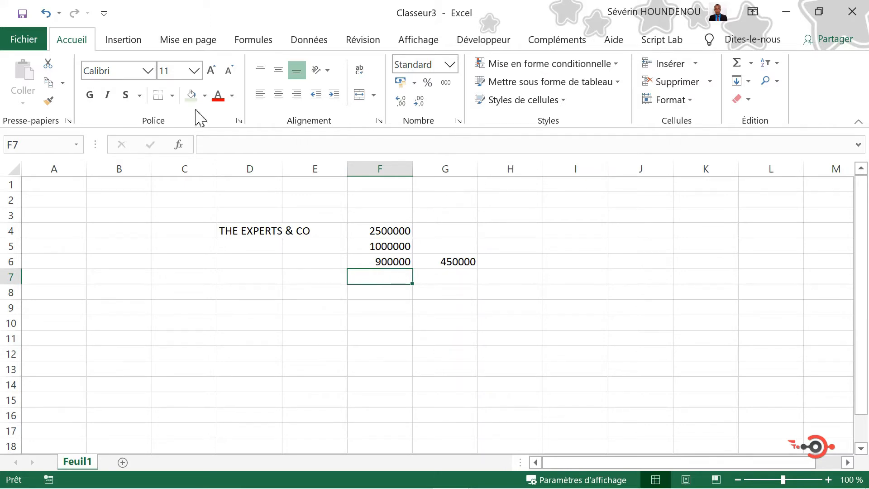
{"action": "left_click", "coordinate": [71, 43]}
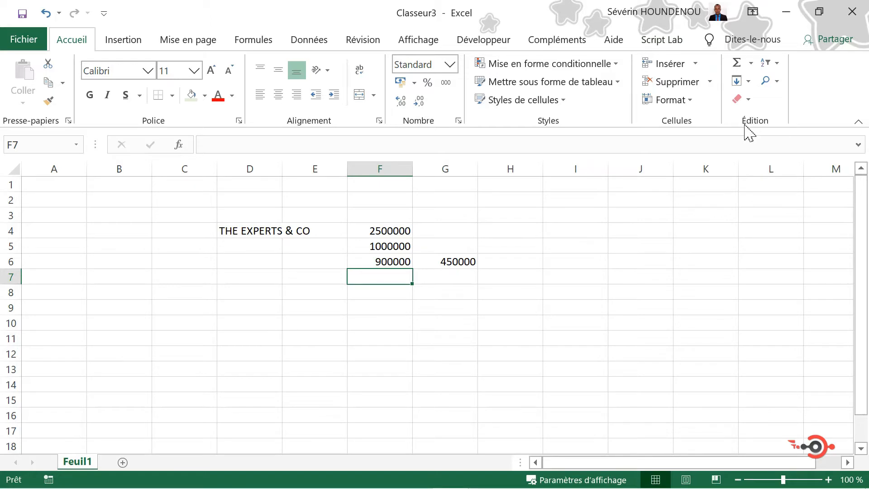
{"action": "left_click", "coordinate": [738, 63]}
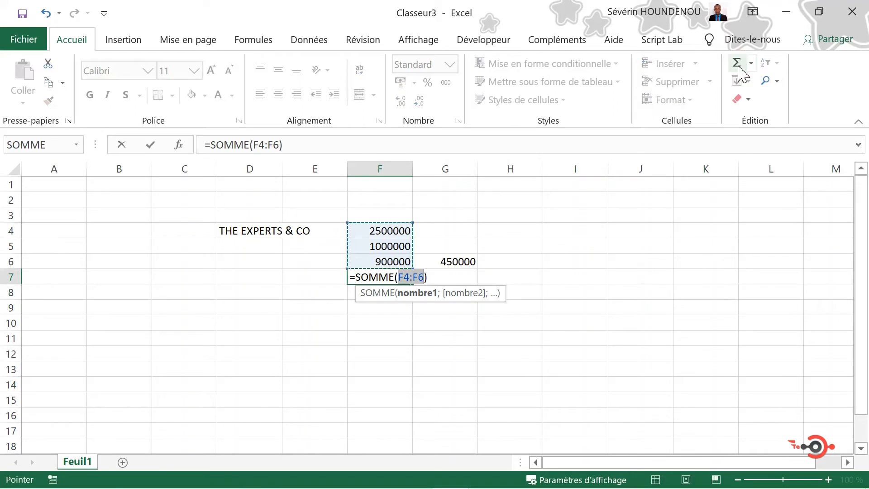
{"action": "key", "text": "Return"}
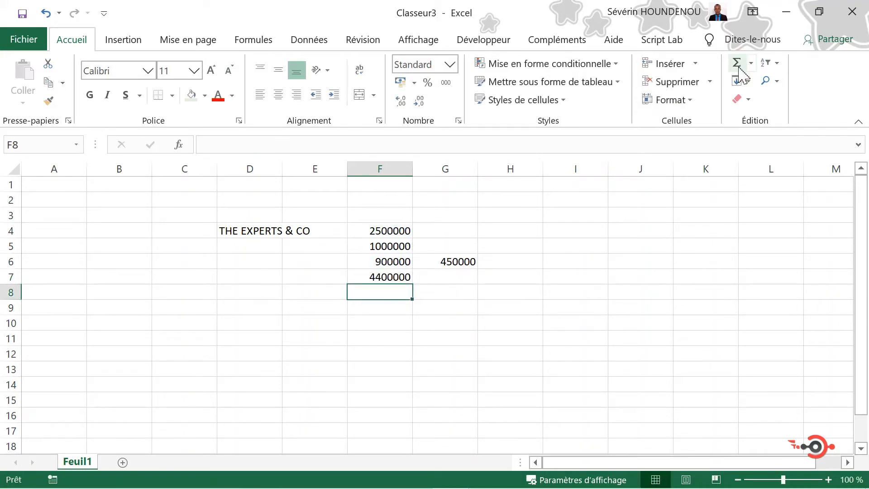
{"action": "left_click", "coordinate": [384, 277]}
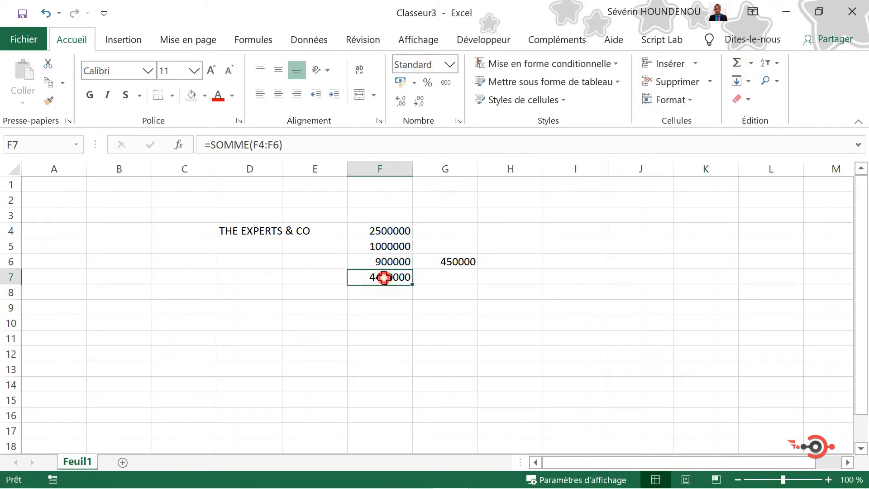
- Calculate the sum of F6:G6 in cell H6 with AutoSum
{"action": "left_click", "coordinate": [420, 296]}
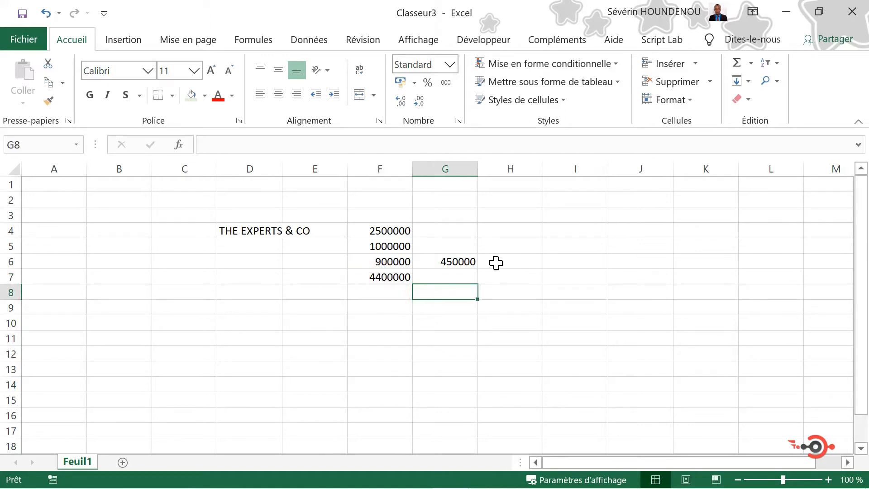
{"action": "left_click", "coordinate": [504, 259]}
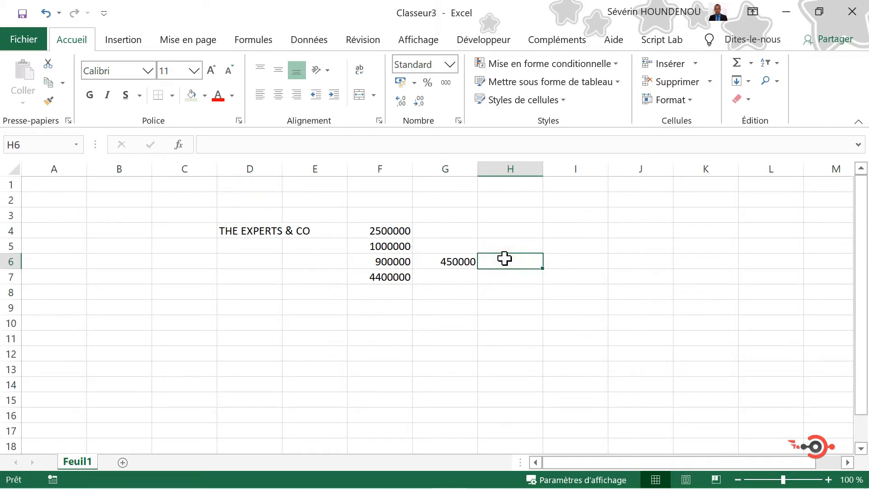
{"action": "left_click", "coordinate": [78, 38]}
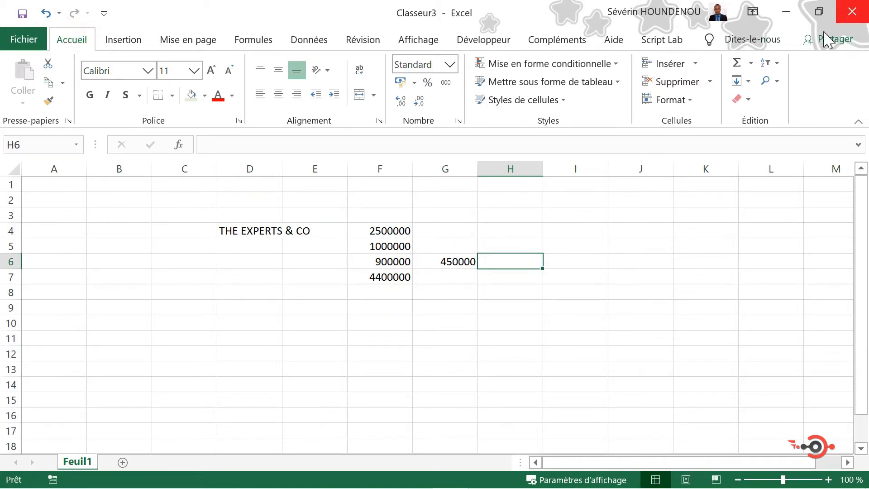
{"action": "left_click", "coordinate": [737, 66]}
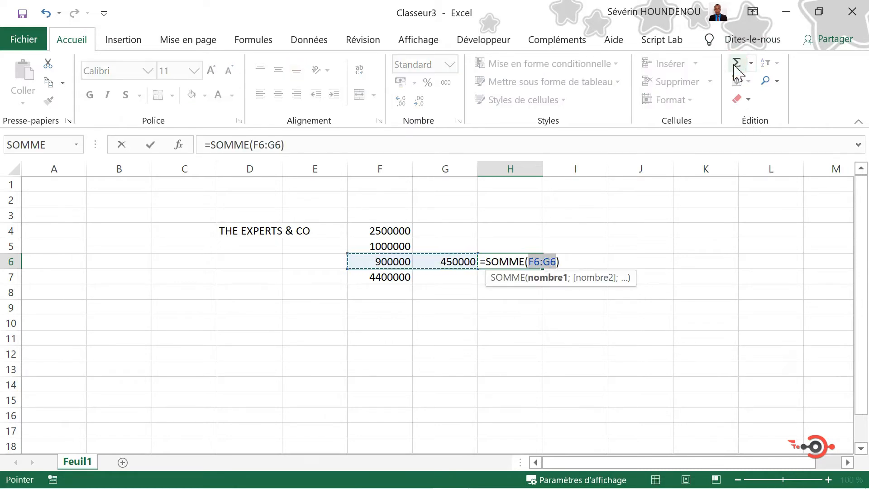
{"action": "key", "text": "Return"}
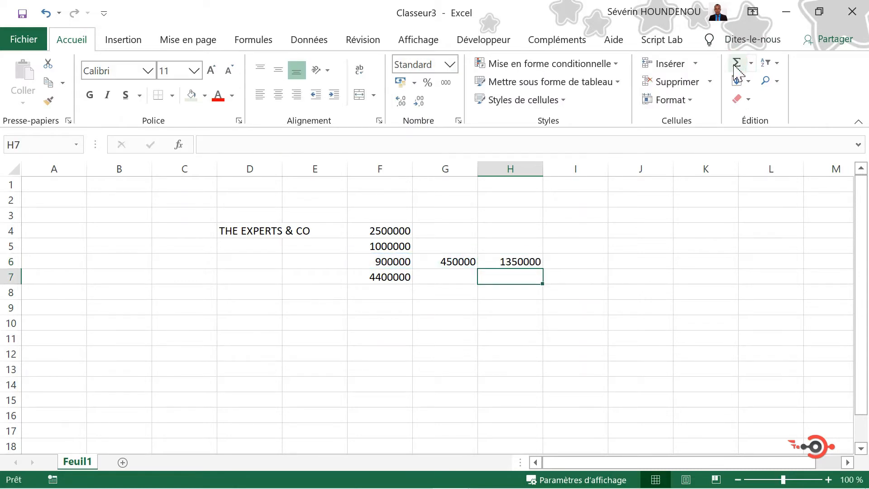
{"action": "left_click", "coordinate": [516, 263]}
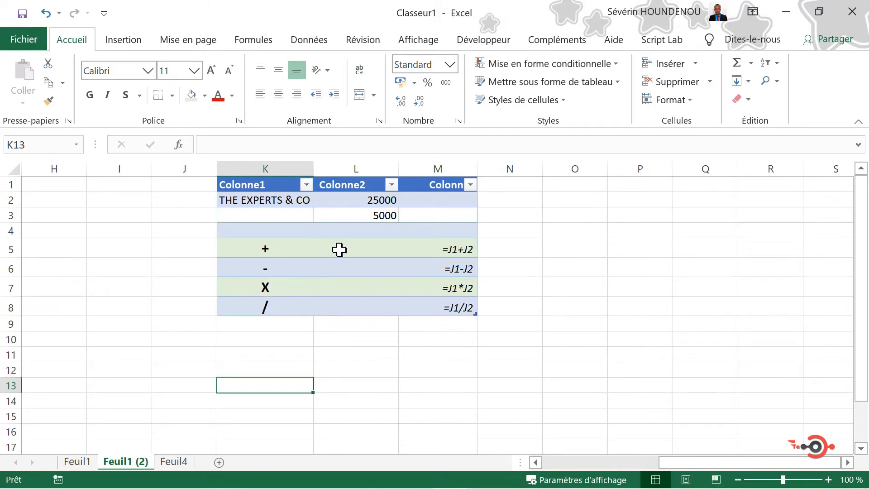
- Enter the addition formula =L2+L3 in cell L5 of the operations table
{"action": "left_click", "coordinate": [347, 250]}
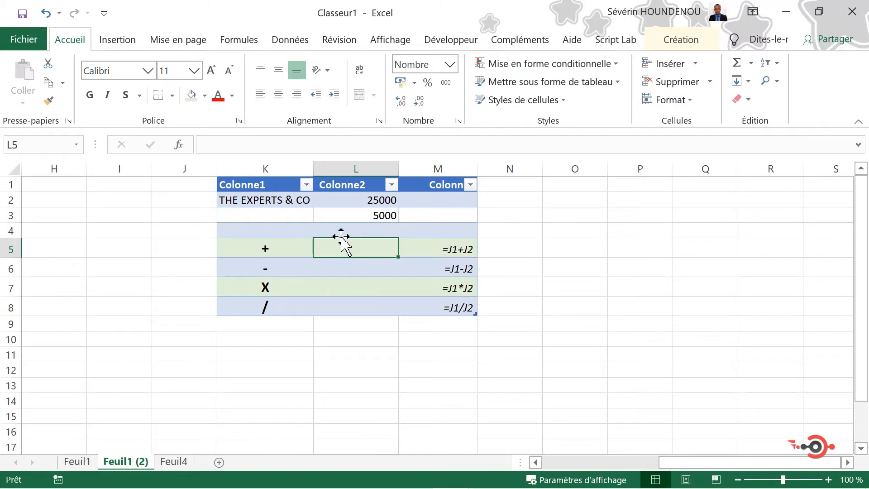
{"action": "type", "text": "="}
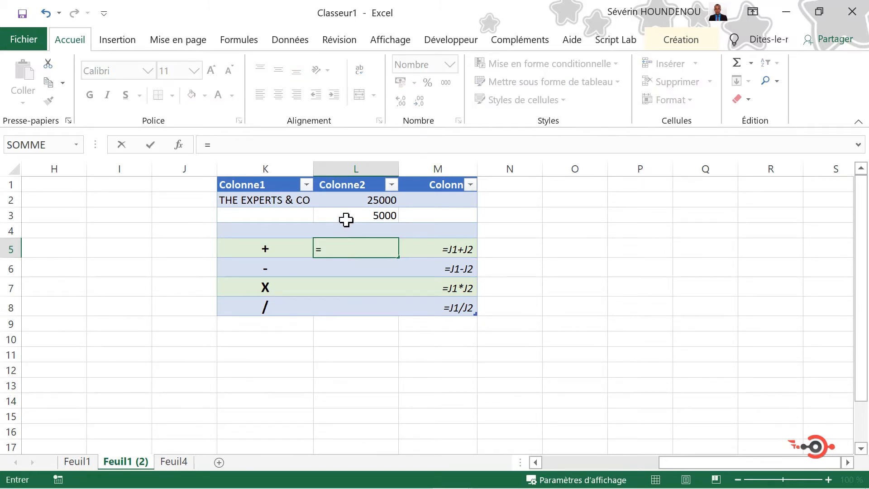
{"action": "left_click", "coordinate": [370, 199]}
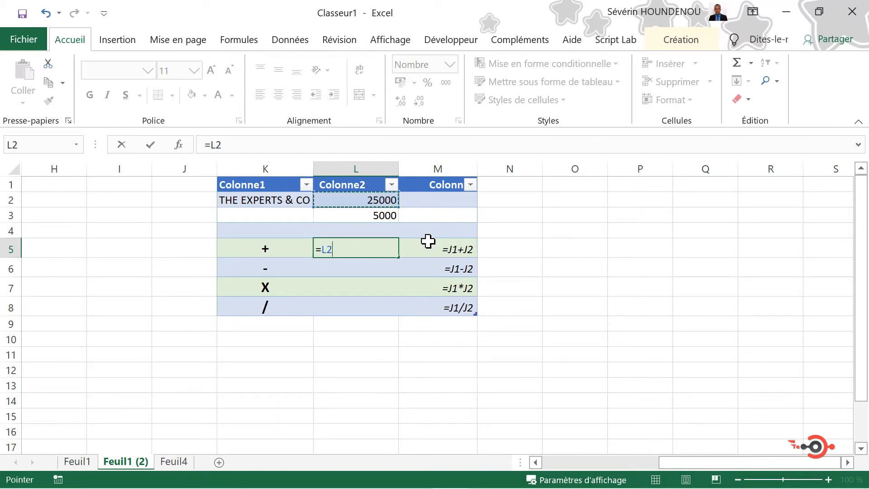
{"action": "type", "text": "+"}
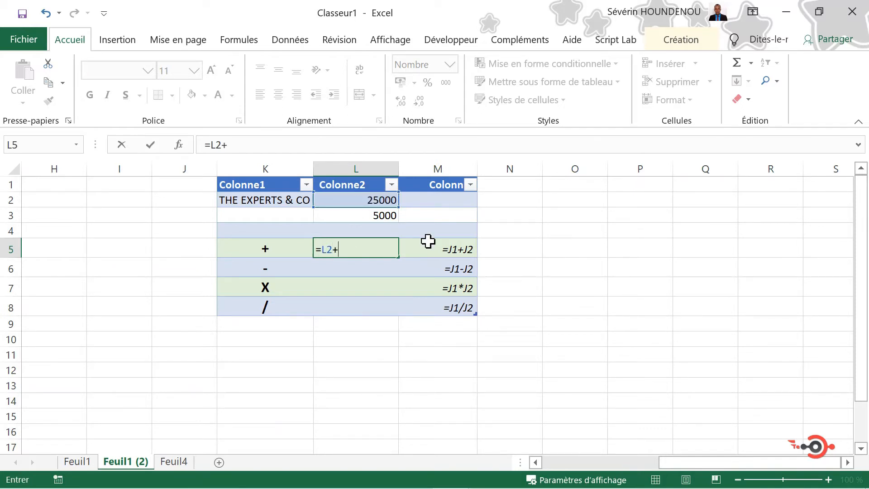
{"action": "left_click", "coordinate": [378, 216]}
{"action": "key", "text": "Return"}
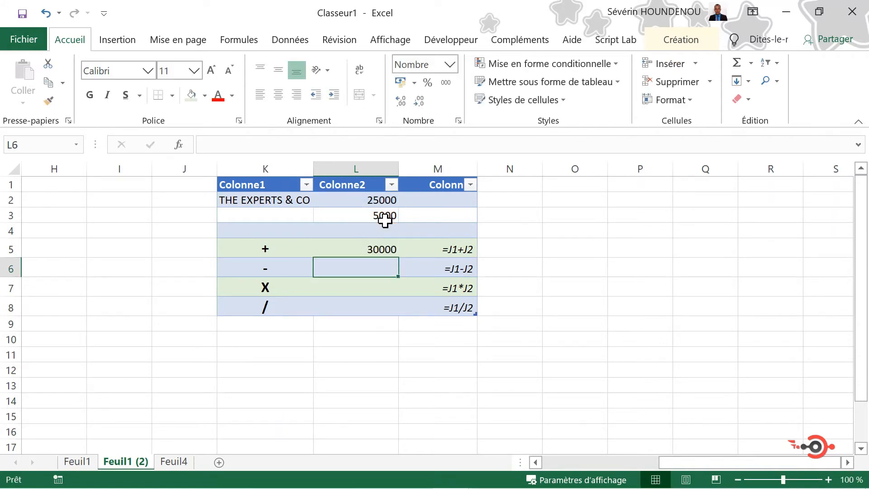
- Enter the subtraction formula =L2-L3 in cell L6
{"action": "type", "text": "="}
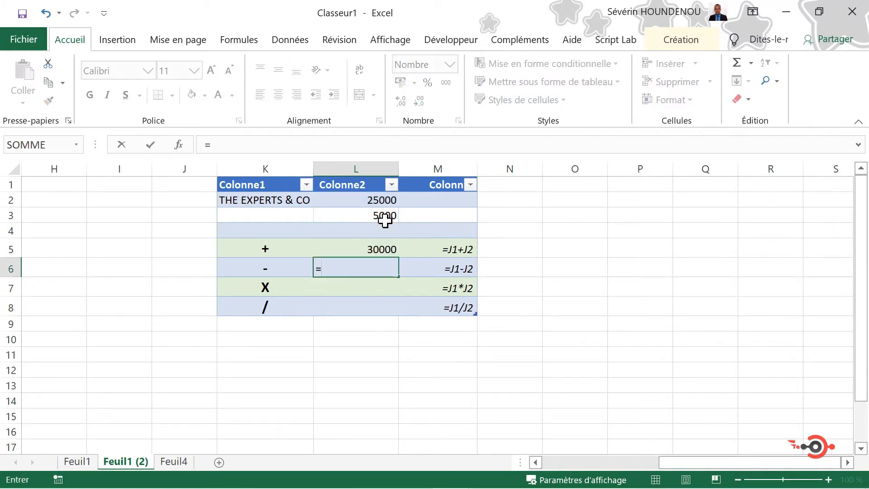
{"action": "left_click", "coordinate": [389, 197]}
{"action": "type", "text": "-"}
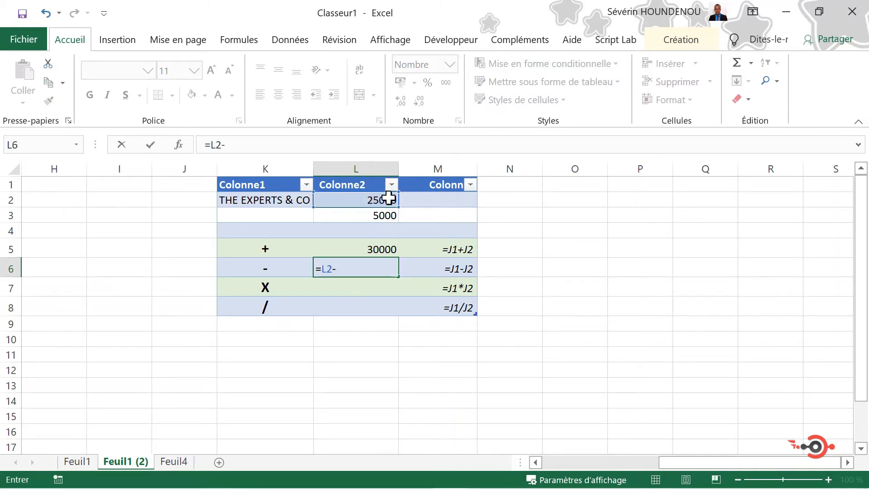
{"action": "left_click", "coordinate": [355, 214]}
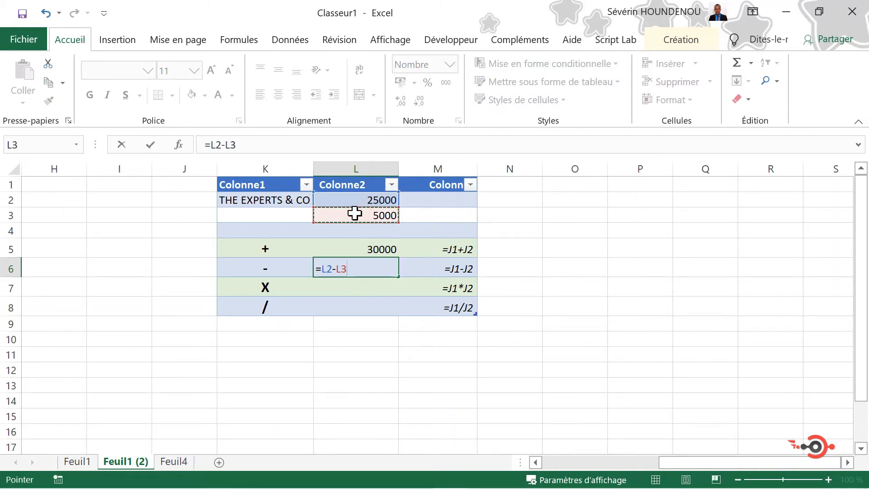
{"action": "key", "text": "Return"}
- Enter the multiplication formula =L2*L3 in cell L7
{"action": "type", "text": "="}
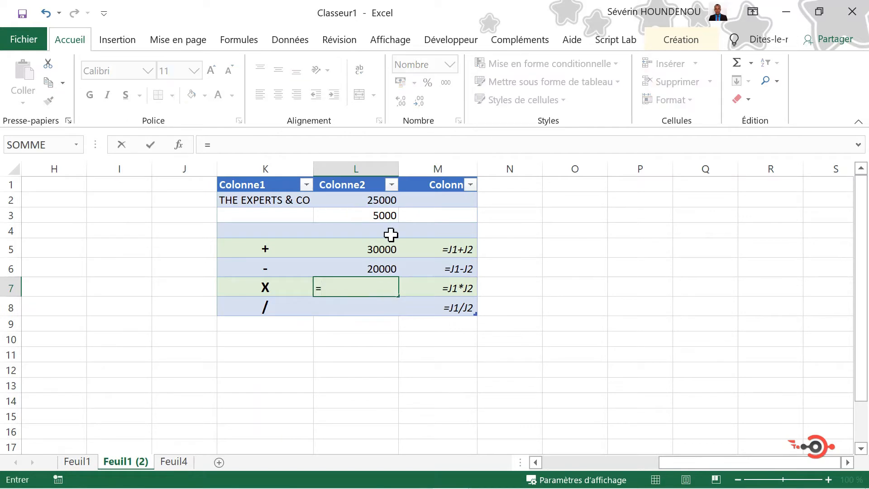
{"action": "left_click", "coordinate": [379, 201]}
{"action": "type", "text": "*"}
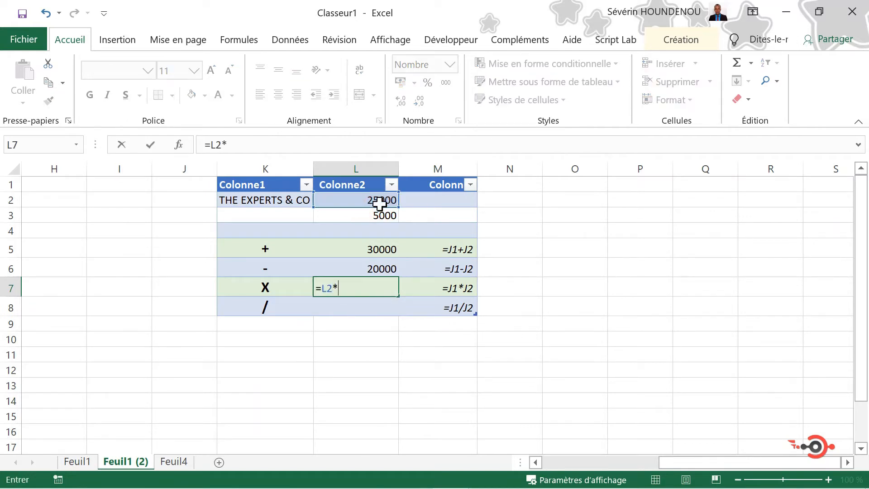
{"action": "left_click", "coordinate": [389, 214]}
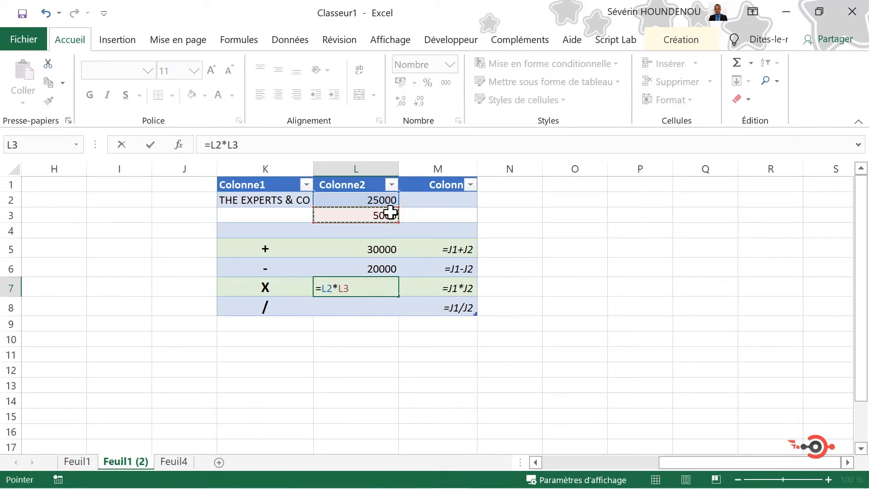
{"action": "key", "text": "Return"}
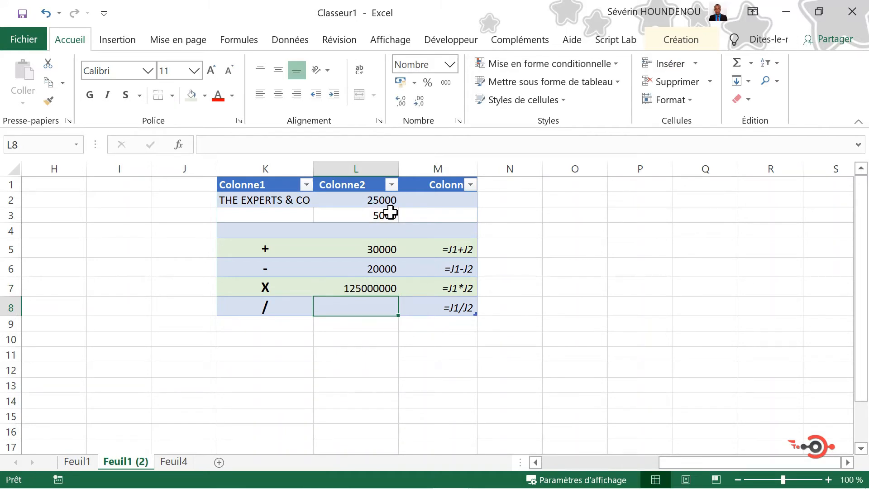
- Enter the division formula =L2/L3 in cell L8
{"action": "type", "text": "="}
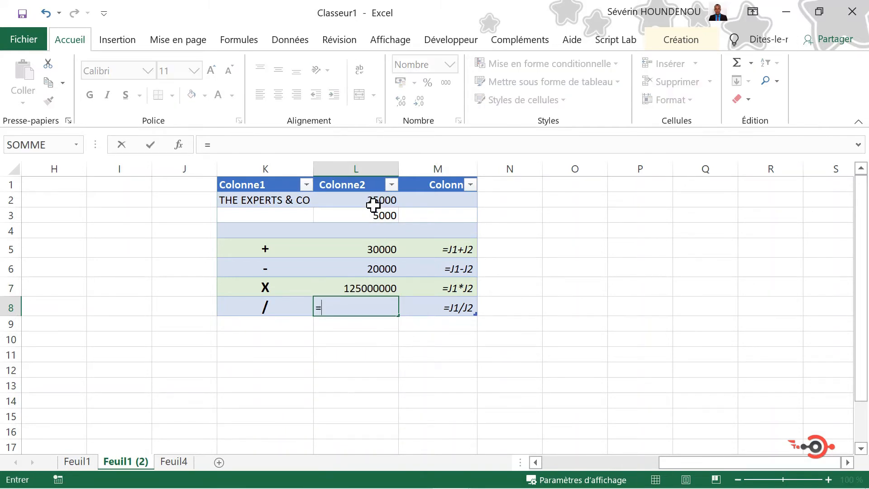
{"action": "left_click", "coordinate": [379, 205]}
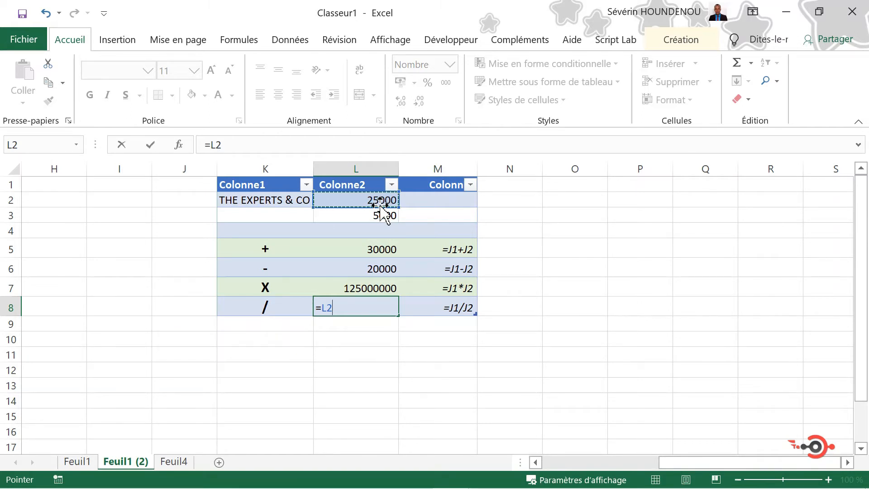
{"action": "type", "text": "/"}
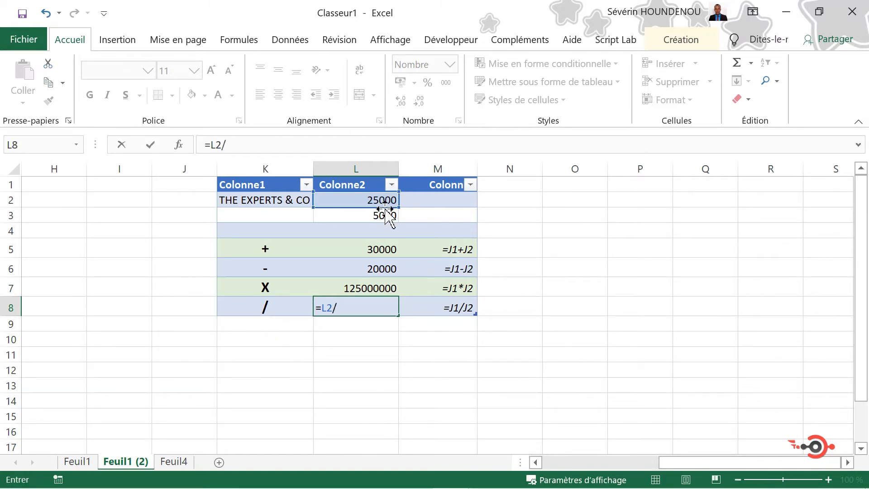
{"action": "left_click", "coordinate": [386, 216]}
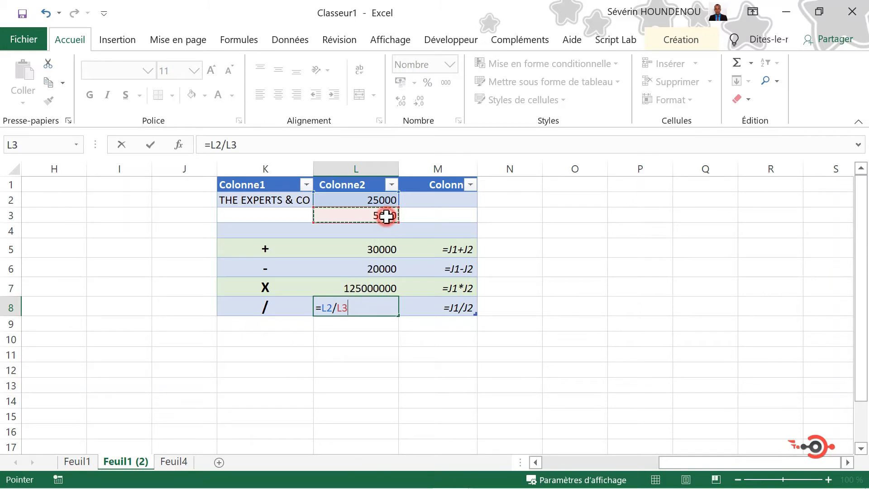
{"action": "key", "text": "Return"}
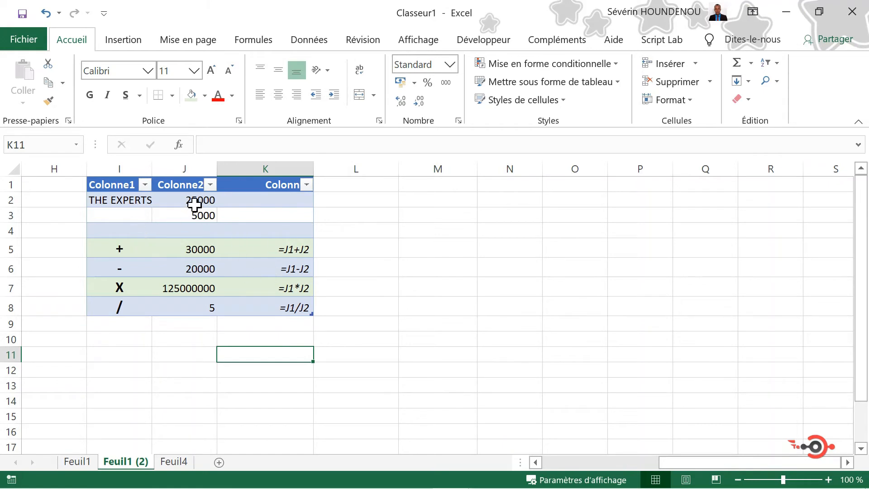
- Apply the Nombre number format to cells J2:J8 in the Colonne2 column
{"action": "left_click", "coordinate": [195, 204]}
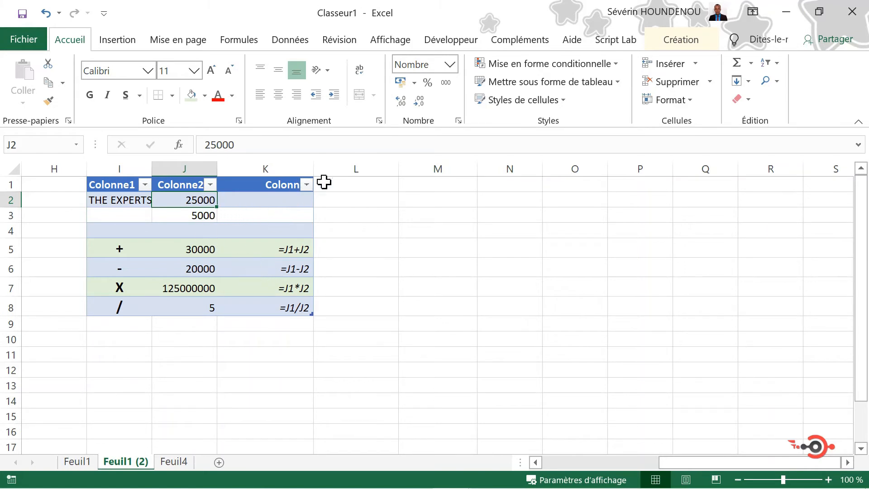
{"action": "left_click", "coordinate": [203, 216]}
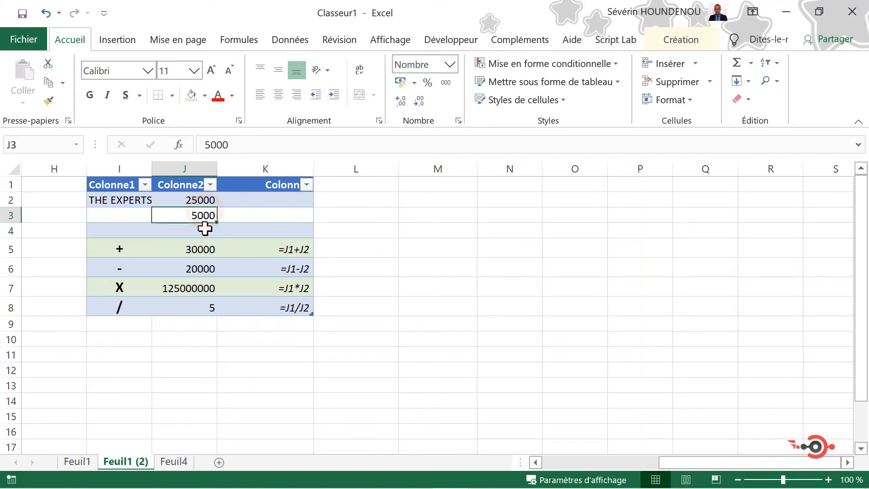
{"action": "left_click", "coordinate": [204, 247]}
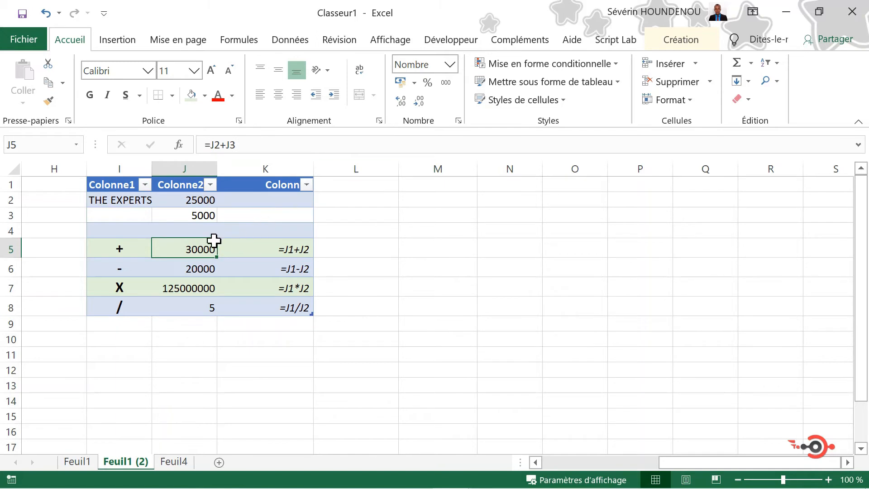
{"action": "left_click_drag", "start_coordinate": [199, 200], "coordinate": [206, 313]}
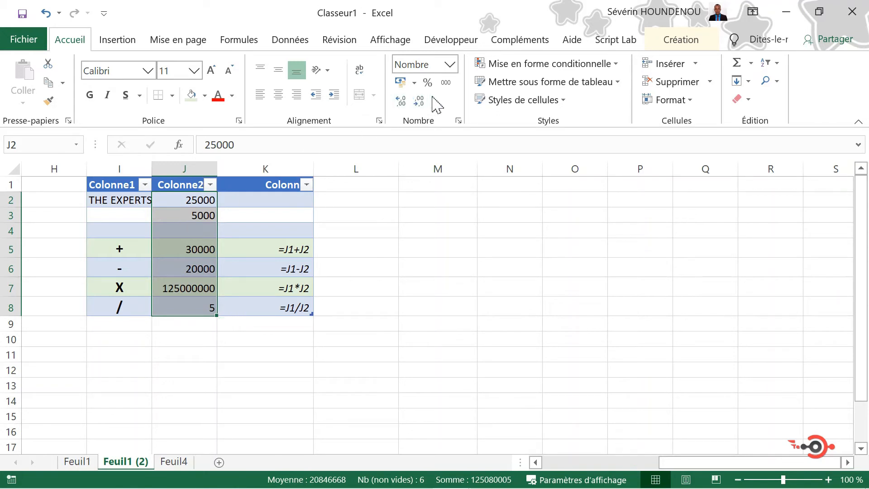
{"action": "left_click", "coordinate": [448, 65]}
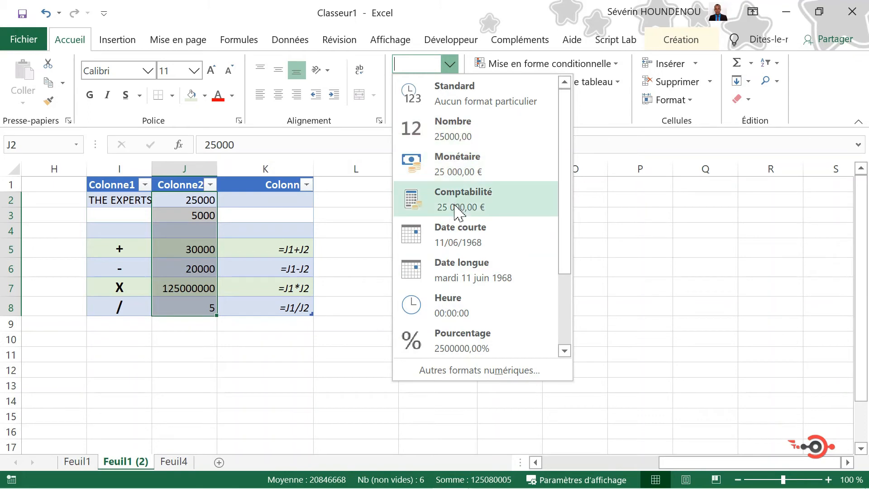
{"action": "left_click", "coordinate": [449, 65]}
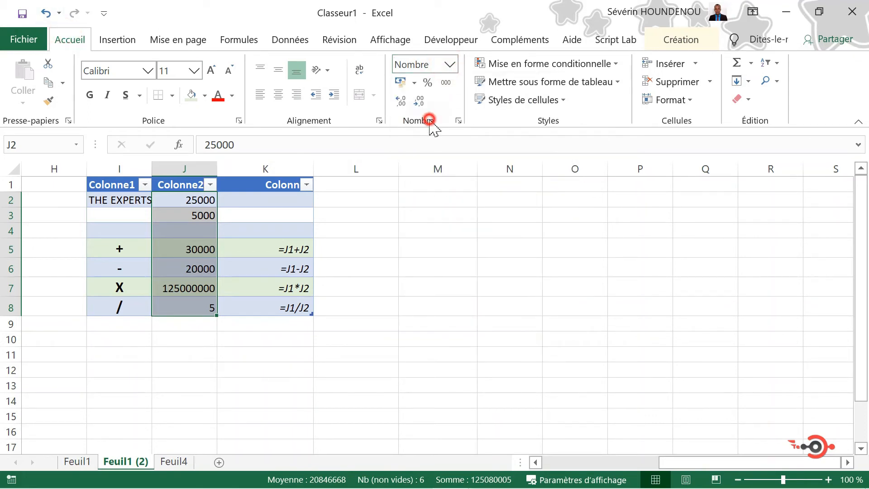
{"action": "left_click", "coordinate": [449, 65]}
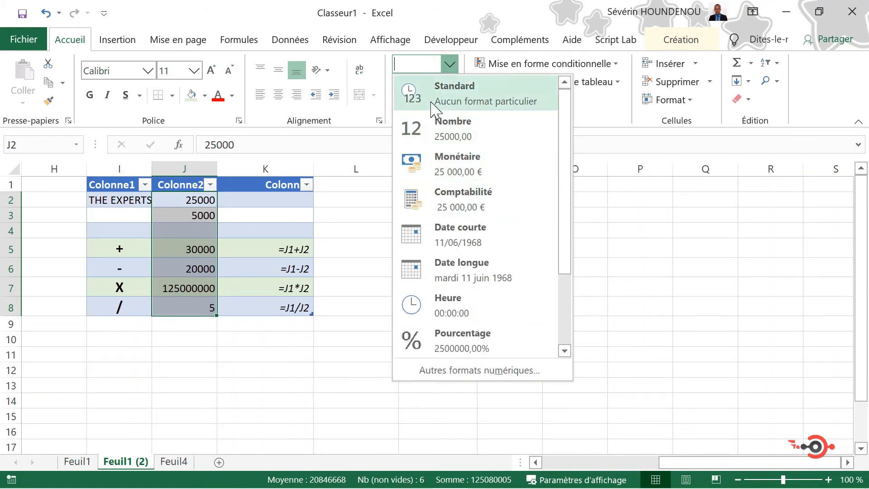
{"action": "left_click", "coordinate": [450, 136]}
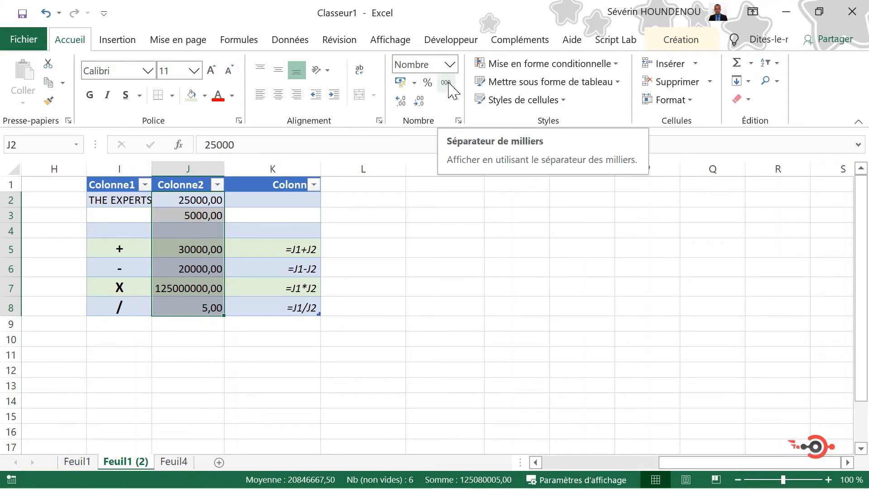
- Add the thousands separator to the values in J2:J8 and remove their two decimal places
{"action": "left_click", "coordinate": [448, 82]}
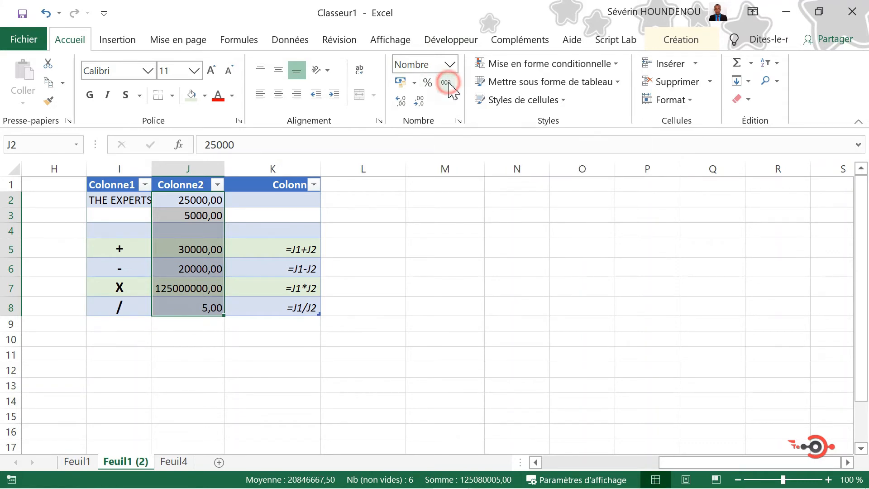
{"action": "left_click", "coordinate": [421, 100]}
{"action": "left_click", "coordinate": [420, 101]}
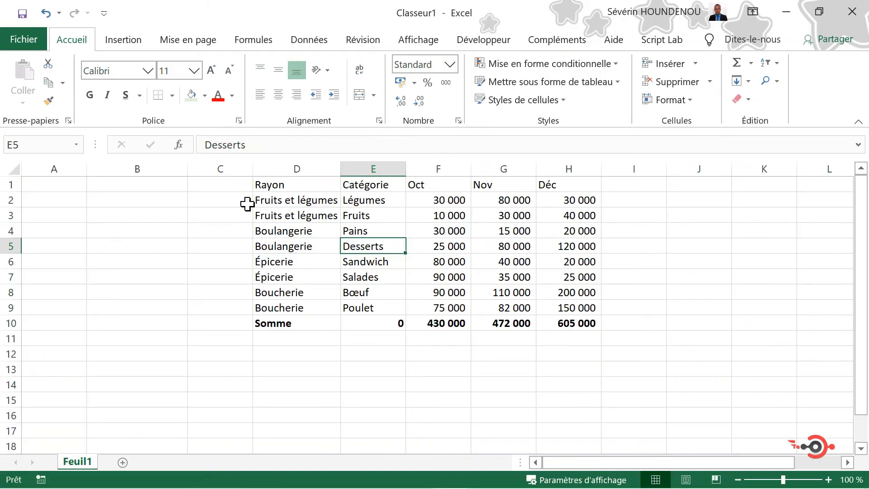
- Convert the range D1:H10 into a formatted table using the Tableau option of Quick Analysis
{"action": "left_click", "coordinate": [289, 185]}
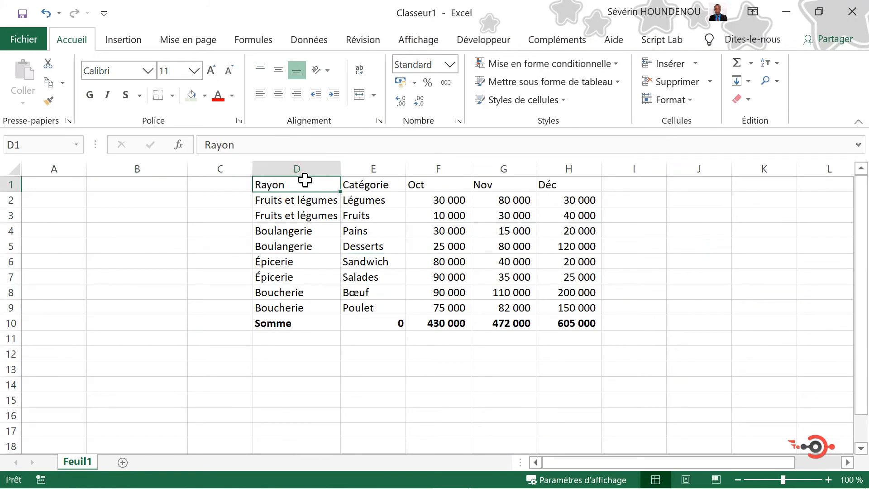
{"action": "left_click_drag", "start_coordinate": [302, 185], "coordinate": [571, 322]}
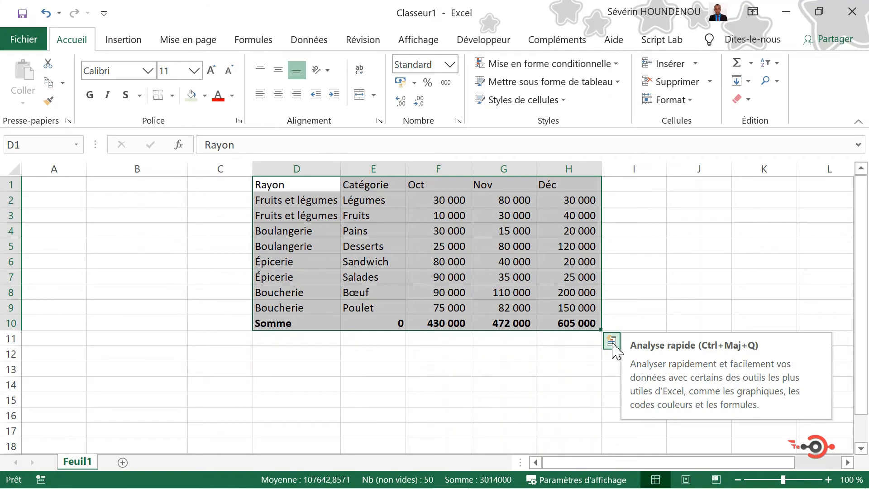
{"action": "left_click", "coordinate": [612, 342]}
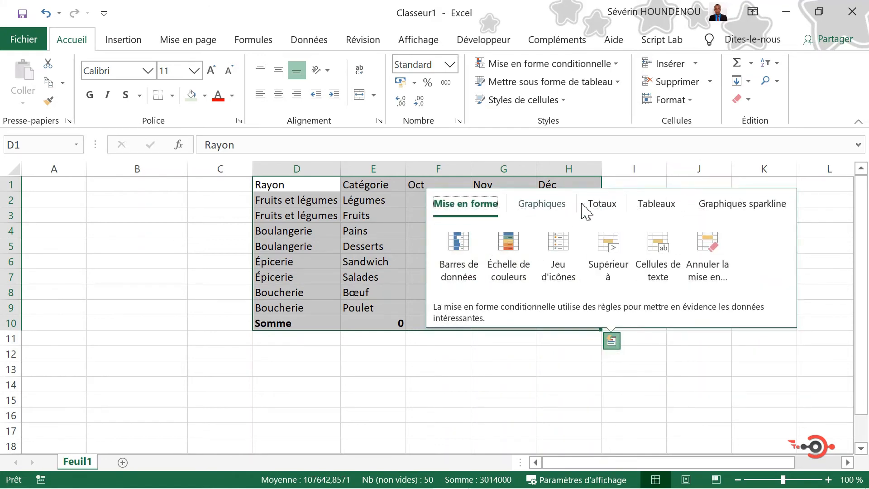
{"action": "left_click", "coordinate": [657, 206]}
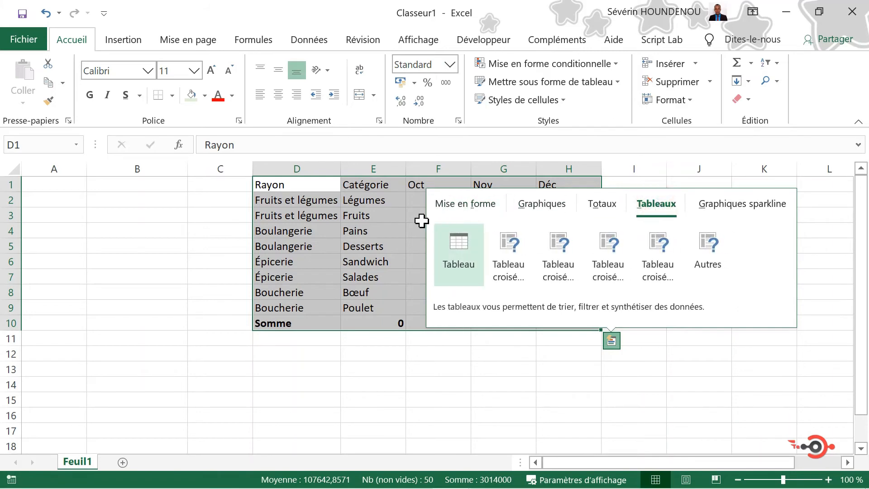
{"action": "left_click", "coordinate": [460, 252]}
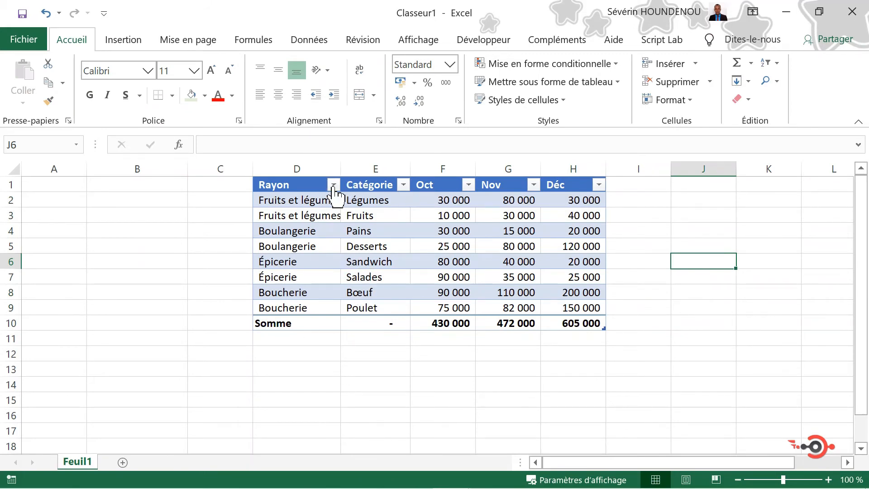
- Sort the table by the Rayon column from A to Z
{"action": "left_click", "coordinate": [450, 244]}
{"action": "left_click", "coordinate": [458, 308]}
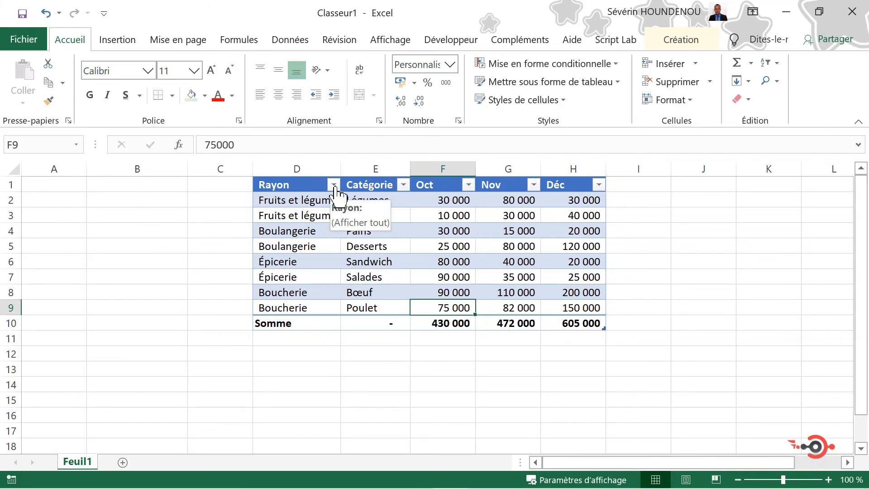
{"action": "left_click", "coordinate": [334, 186]}
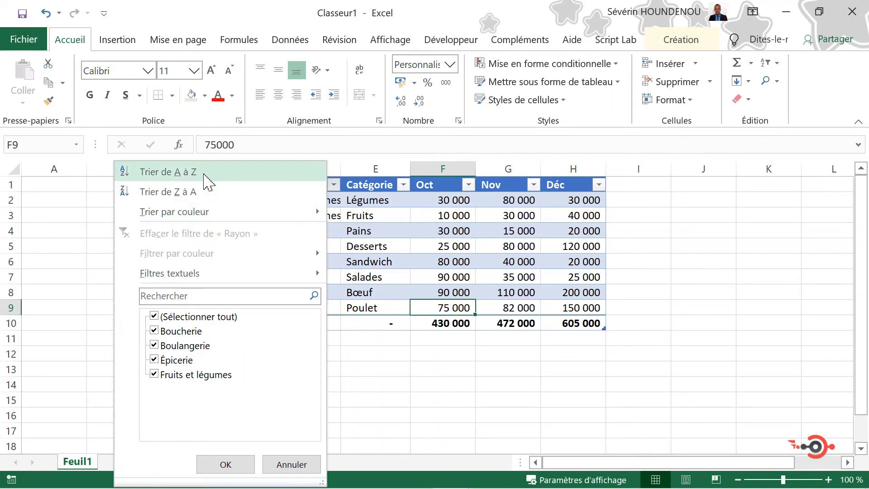
{"action": "left_click", "coordinate": [336, 186]}
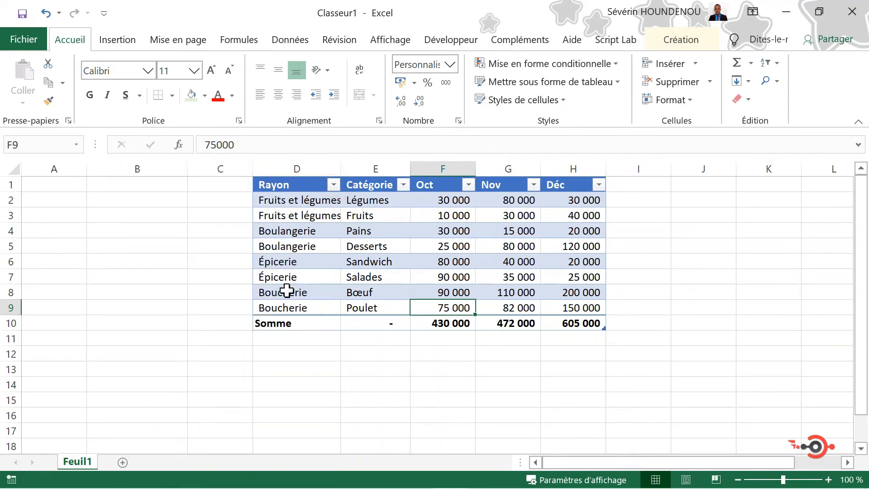
{"action": "left_click", "coordinate": [339, 187]}
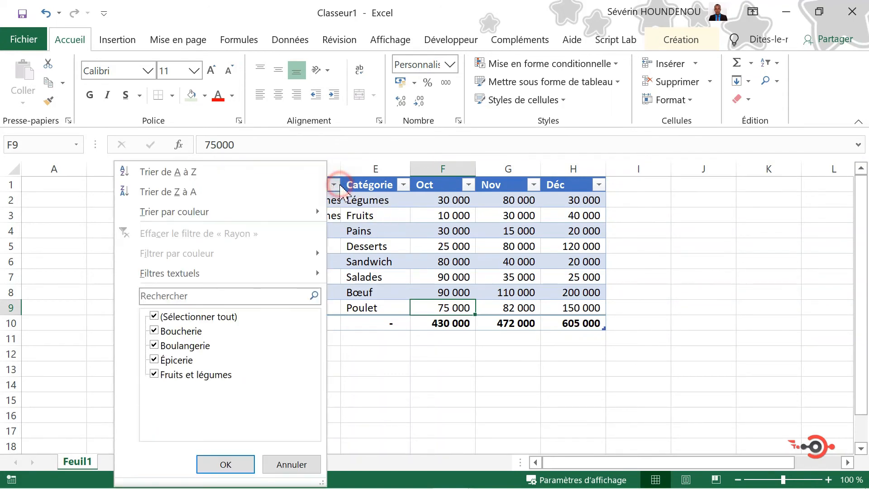
{"action": "left_click", "coordinate": [200, 172]}
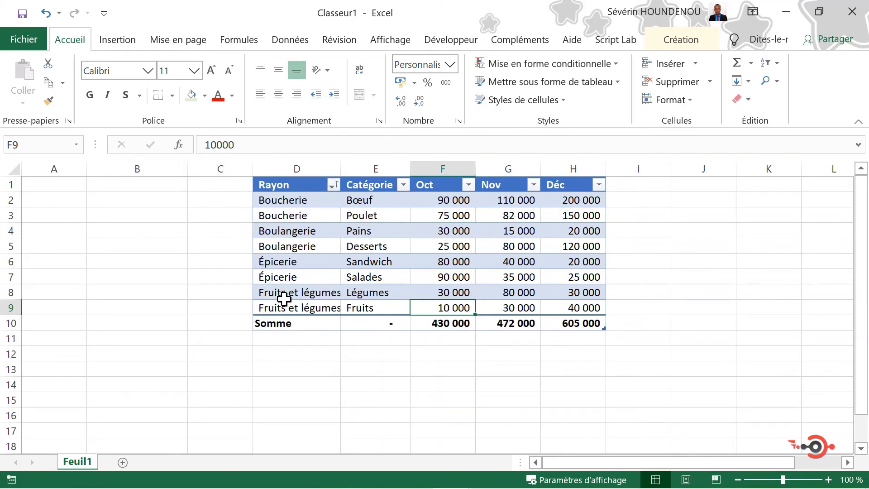
- Sort the Rayon column from Z to A, and return it to A to Z order
{"action": "left_click", "coordinate": [334, 186]}
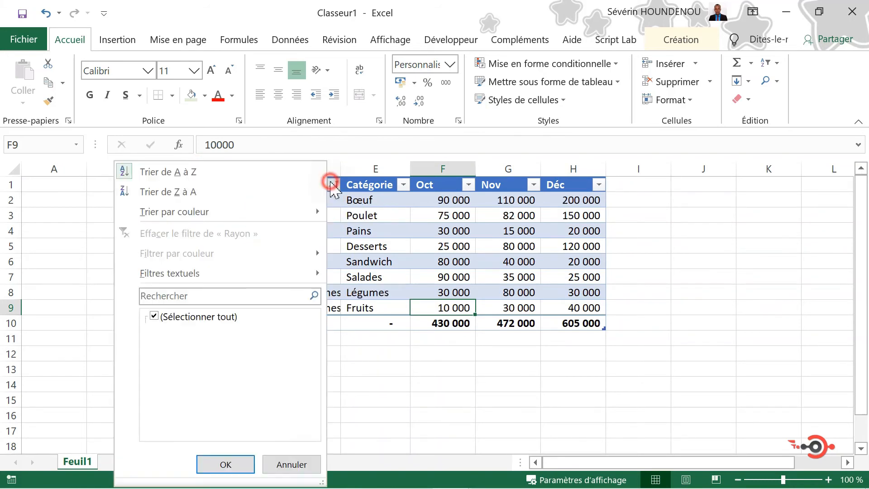
{"action": "left_click", "coordinate": [173, 195]}
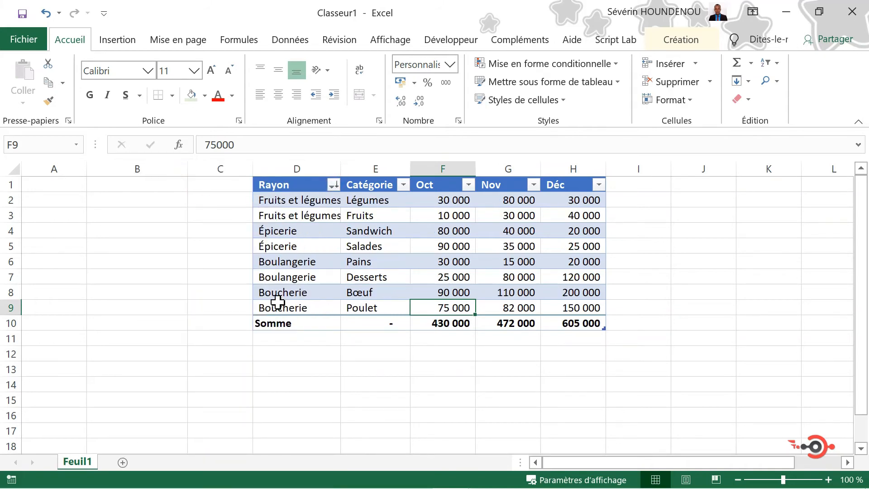
{"action": "left_click", "coordinate": [333, 184]}
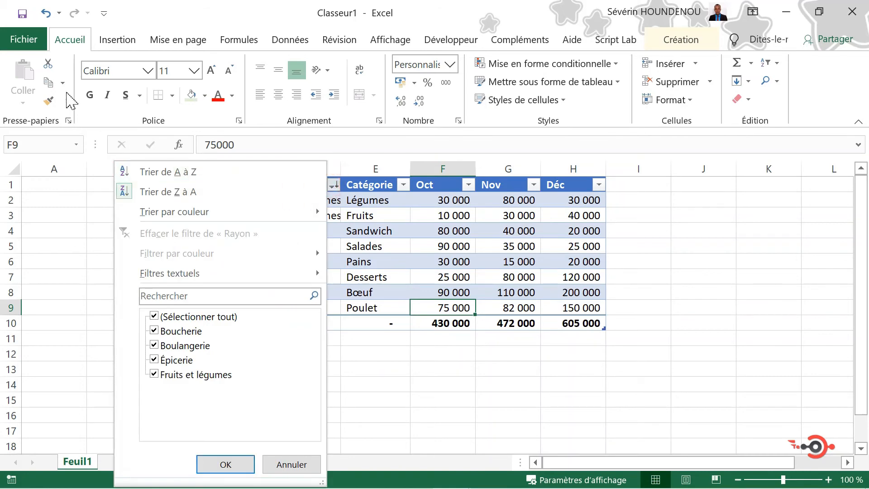
{"action": "left_click", "coordinate": [146, 172]}
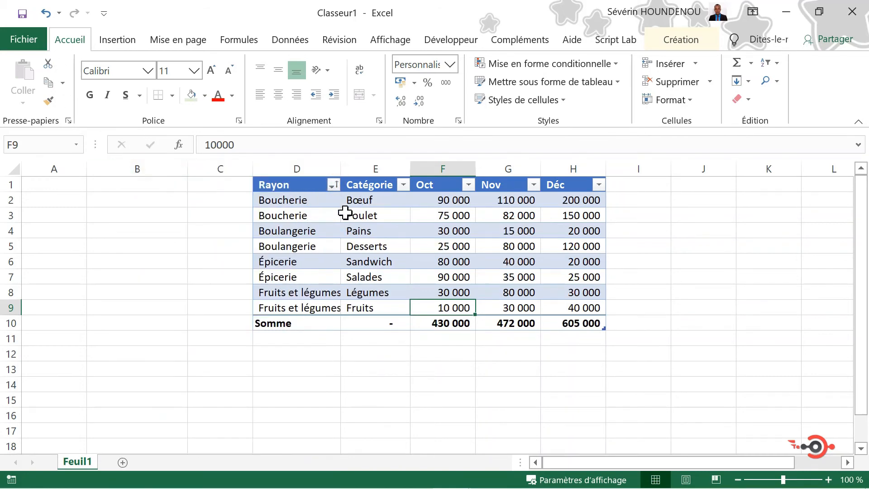
- Filter the Rayon column to show only the Épicerie rows
{"action": "left_click", "coordinate": [334, 185]}
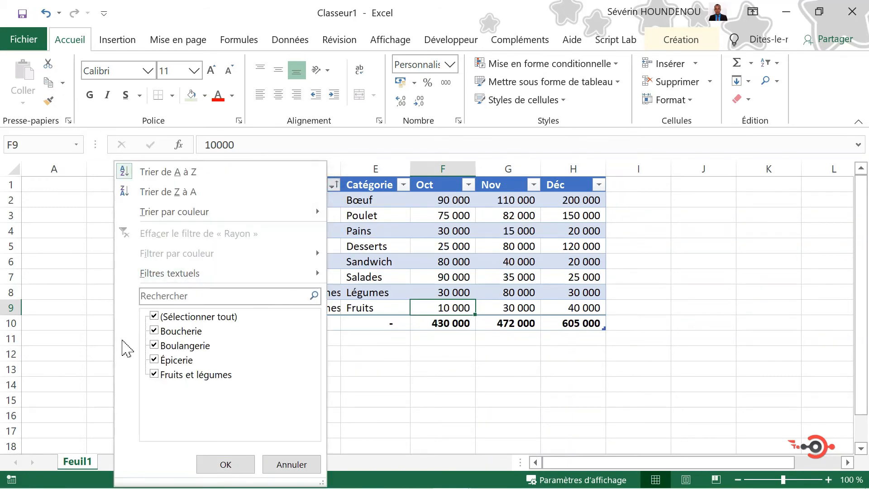
{"action": "left_click", "coordinate": [164, 317]}
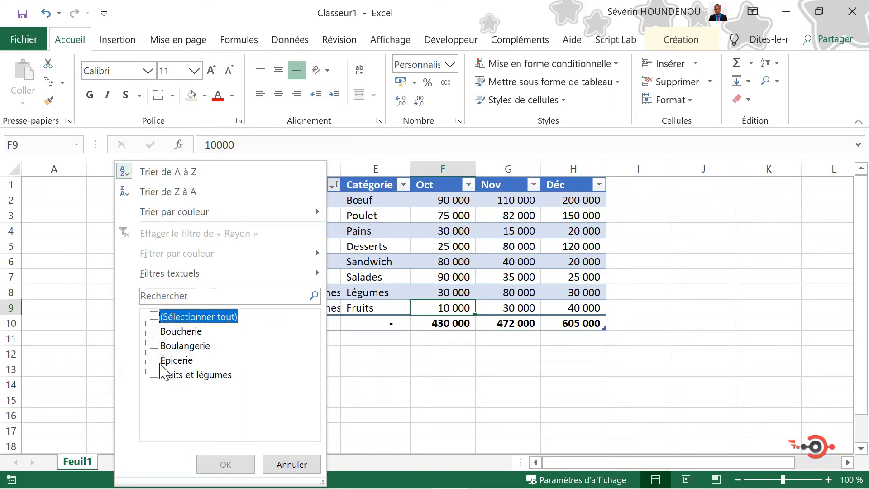
{"action": "left_click", "coordinate": [160, 360]}
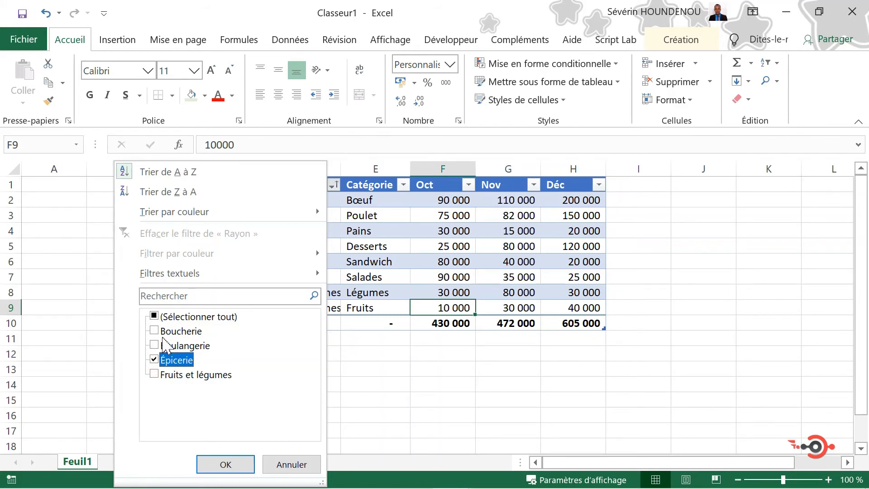
{"action": "left_click", "coordinate": [225, 457]}
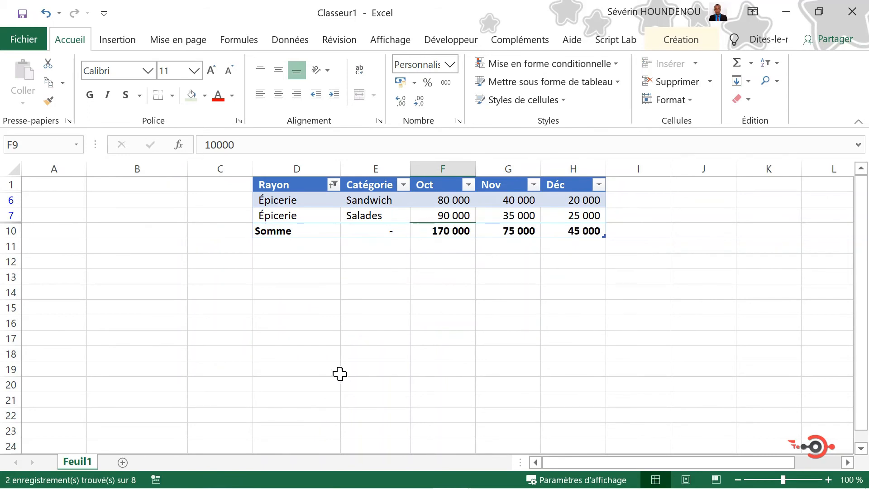
- Reselect all values in the Rayon filter to remove the Épicerie restriction
{"action": "left_click", "coordinate": [333, 184]}
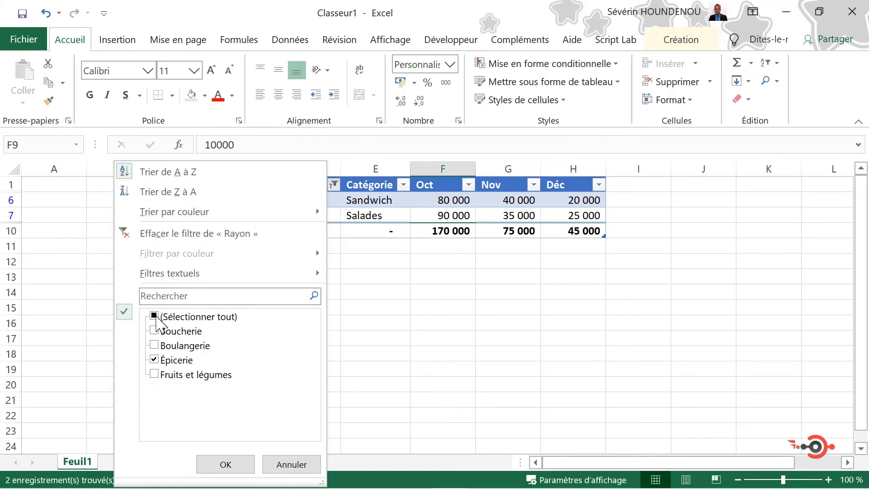
{"action": "left_click", "coordinate": [154, 316]}
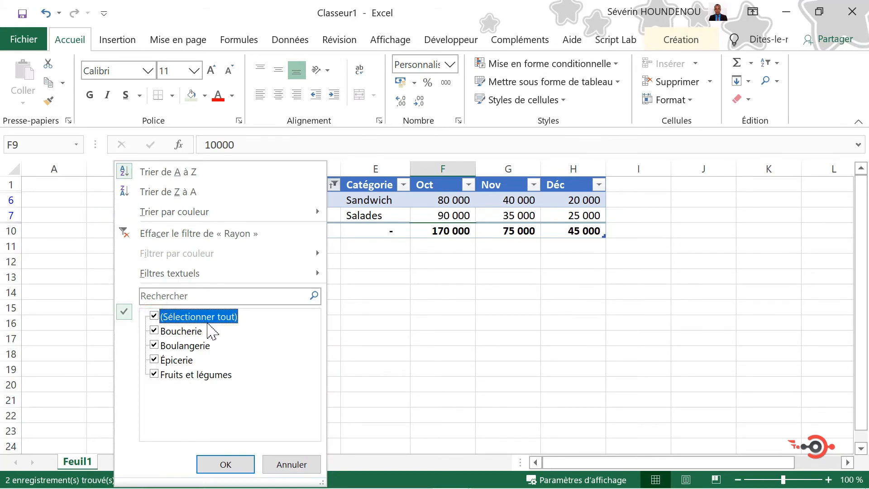
{"action": "left_click", "coordinate": [221, 464]}
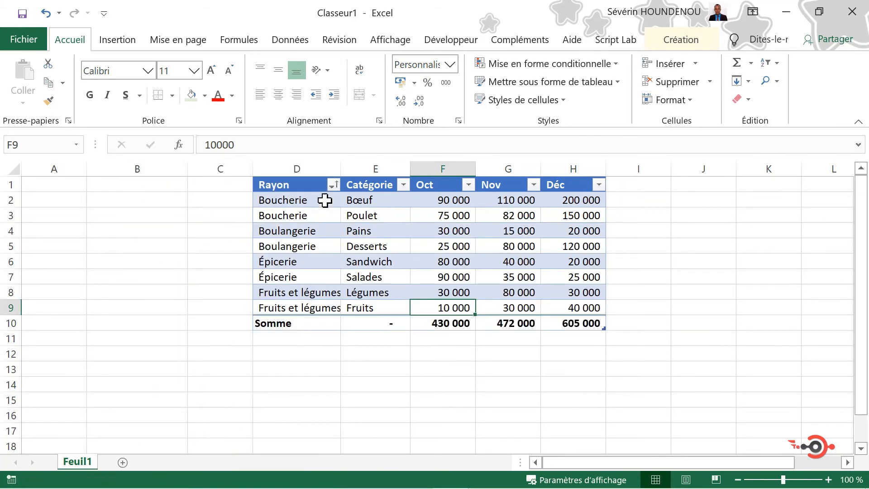
- Filter the Rayon column to show only the Boulangerie rows
{"action": "left_click", "coordinate": [333, 185]}
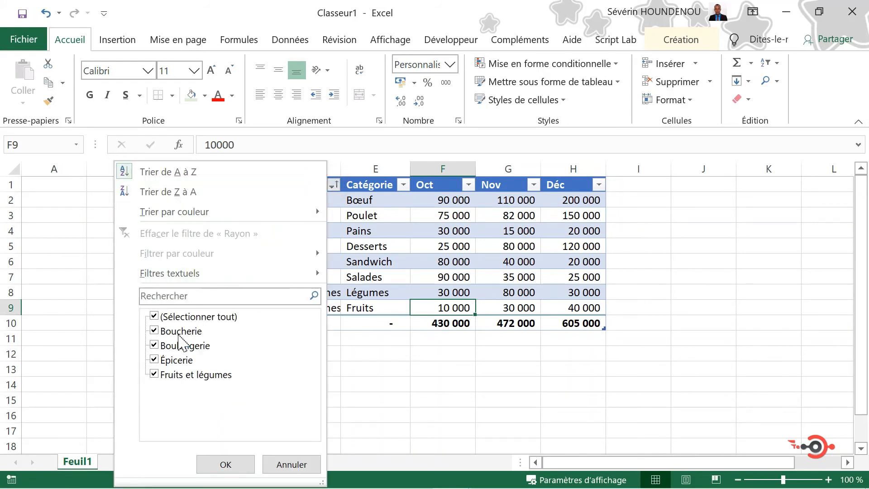
{"action": "left_click", "coordinate": [154, 317]}
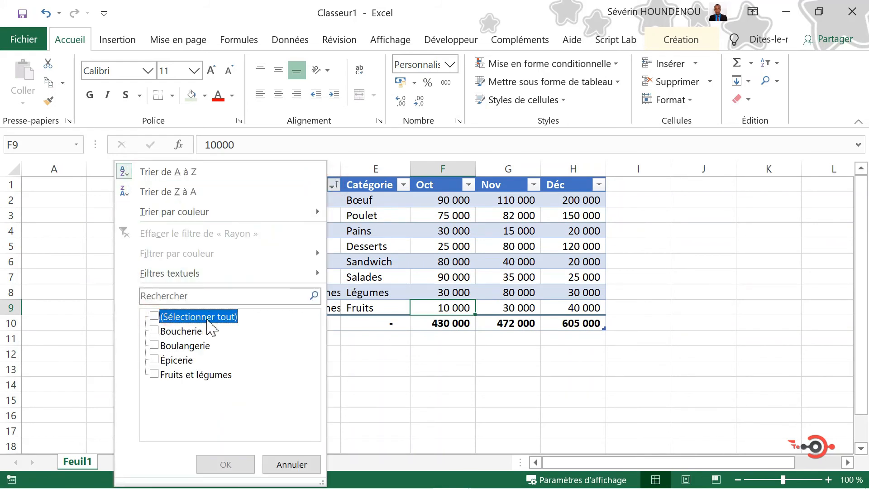
{"action": "left_click", "coordinate": [155, 346]}
{"action": "left_click", "coordinate": [225, 465]}
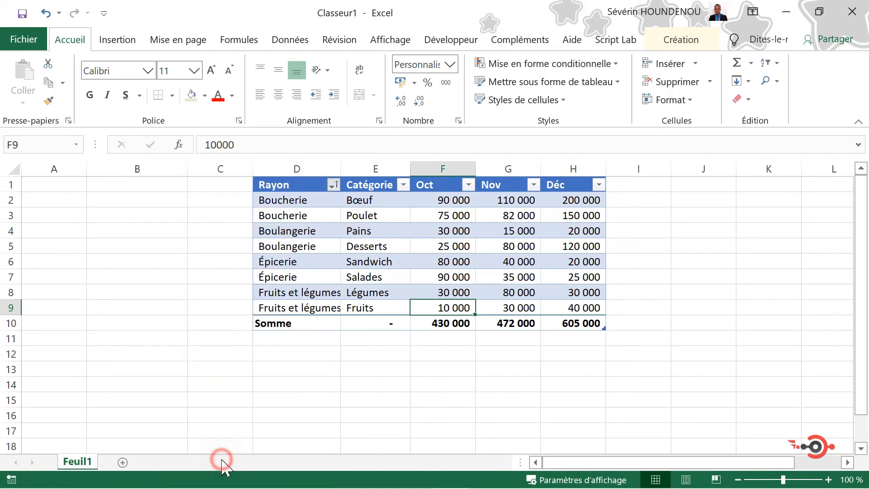
- Reselect all values in the Rayon filter to remove the Boulangerie restriction
{"action": "left_click", "coordinate": [334, 185]}
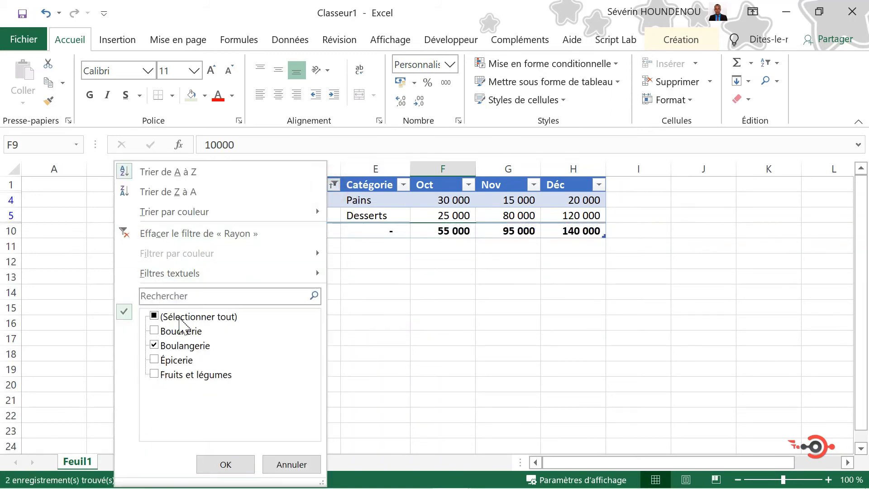
{"action": "left_click", "coordinate": [169, 317]}
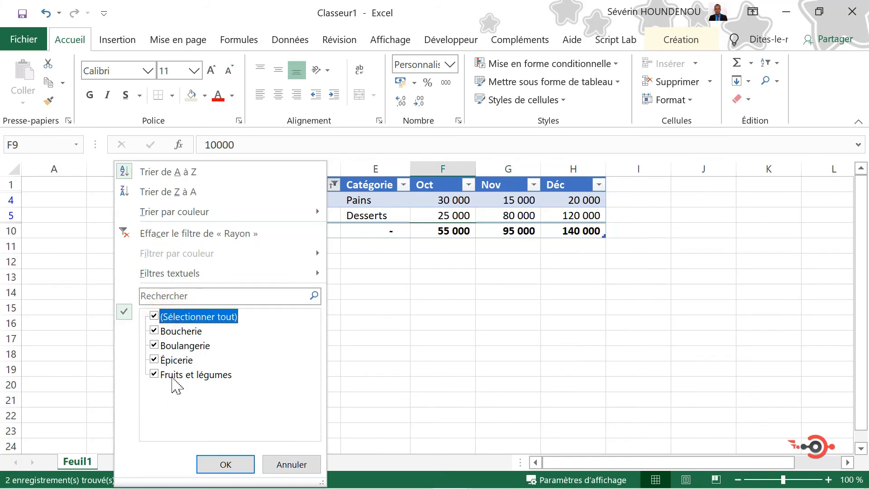
{"action": "left_click", "coordinate": [235, 464]}
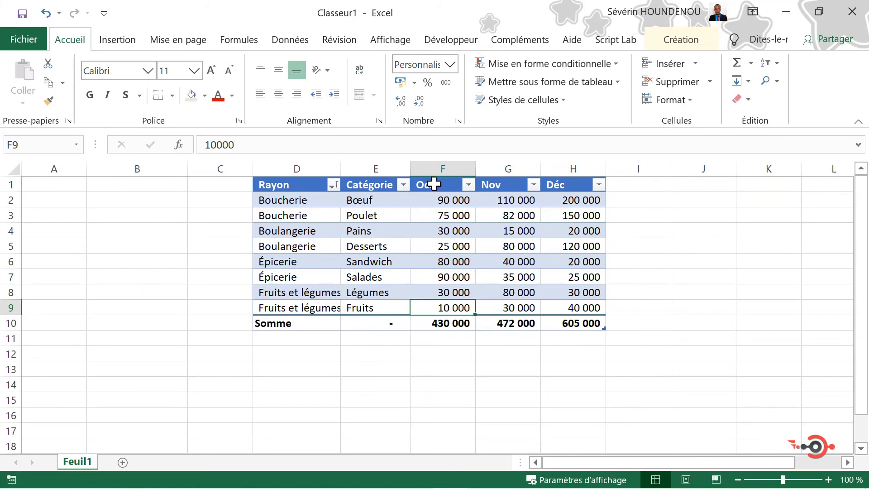
- Filter the Catégorie column to show only the Fruits row
{"action": "left_click", "coordinate": [403, 186]}
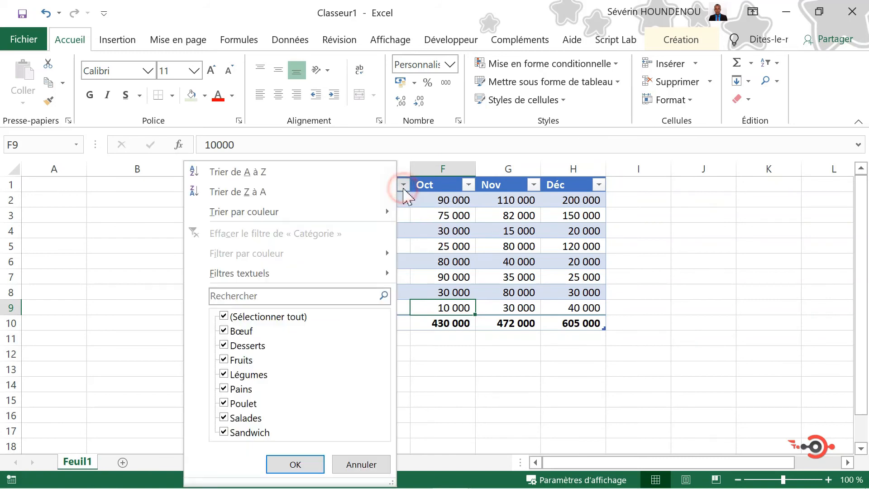
{"action": "left_click", "coordinate": [243, 316]}
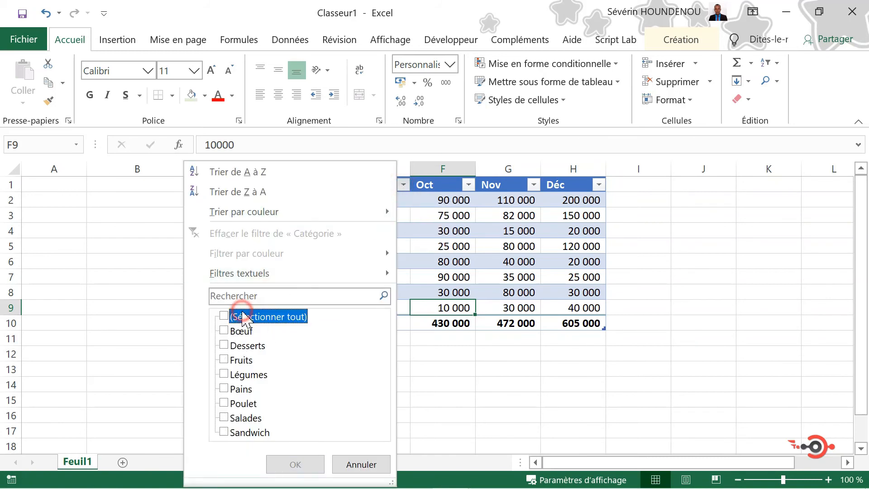
{"action": "left_click", "coordinate": [237, 360]}
{"action": "left_click", "coordinate": [295, 464]}
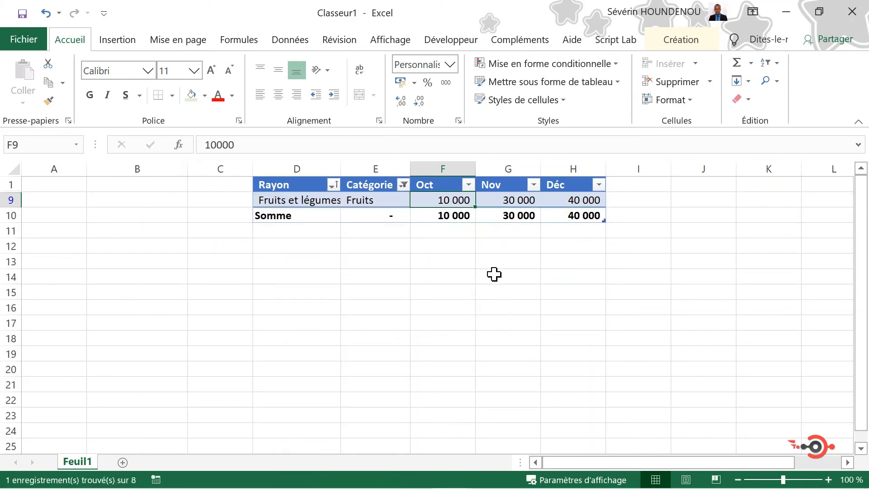
- Reselect all values in the Catégorie filter to remove the Fruits restriction
{"action": "left_click", "coordinate": [404, 185]}
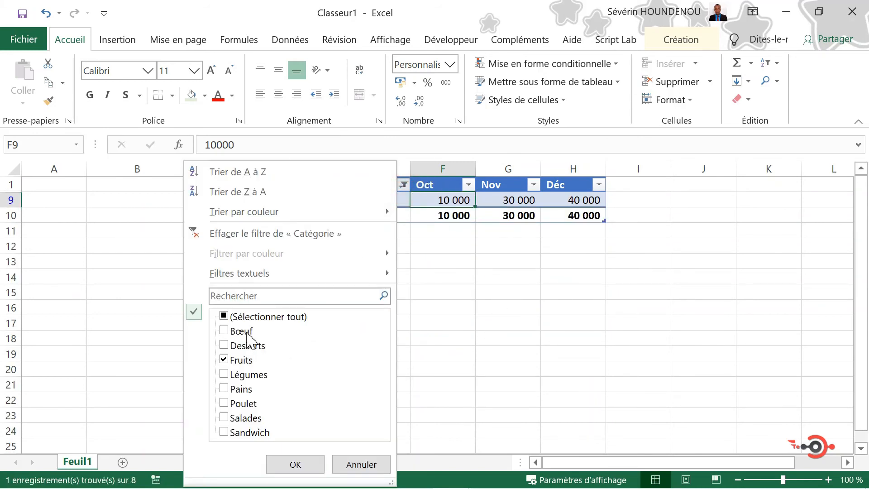
{"action": "left_click", "coordinate": [230, 316]}
{"action": "left_click", "coordinate": [317, 464]}
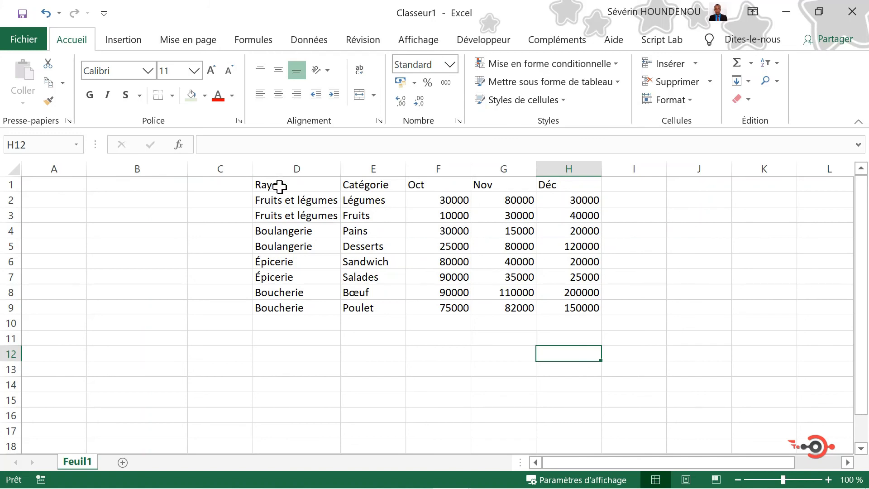
- Add a Somme totals row beneath the unformatted data range D1:H9 using the Quick Analysis totals
{"action": "left_click_drag", "start_coordinate": [280, 184], "coordinate": [579, 311]}
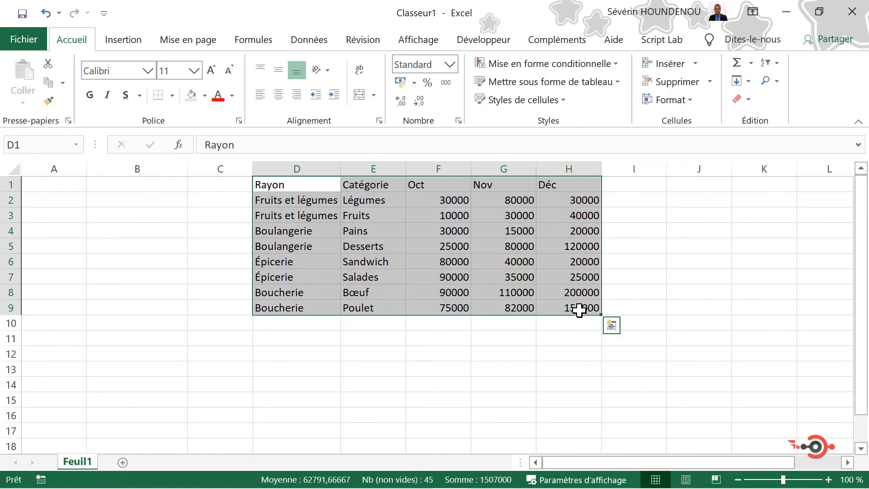
{"action": "left_click", "coordinate": [611, 326]}
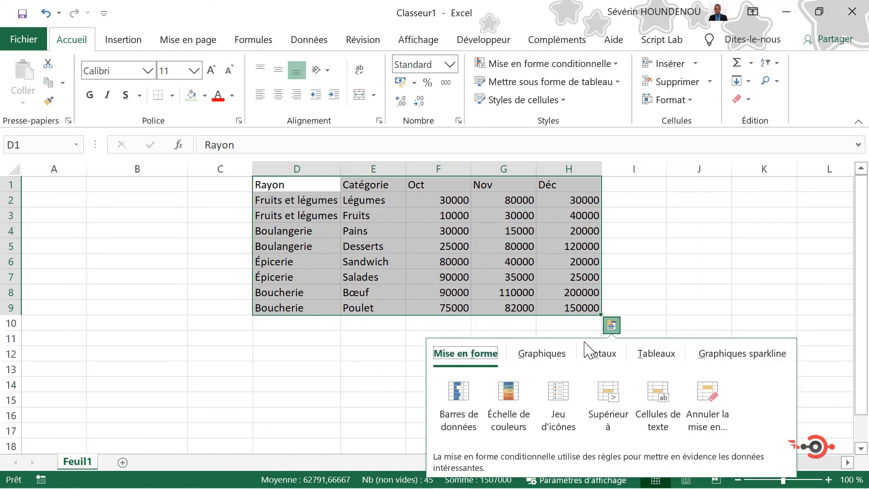
{"action": "left_click", "coordinate": [604, 354]}
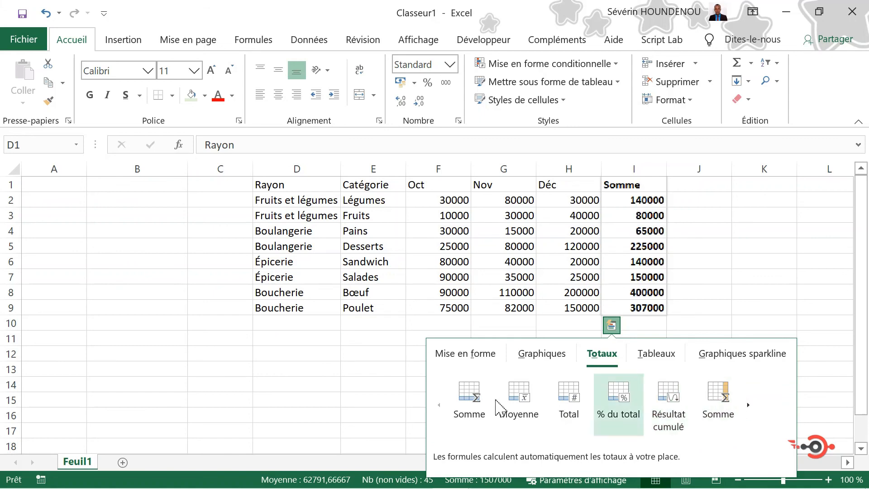
{"action": "left_click", "coordinate": [469, 398]}
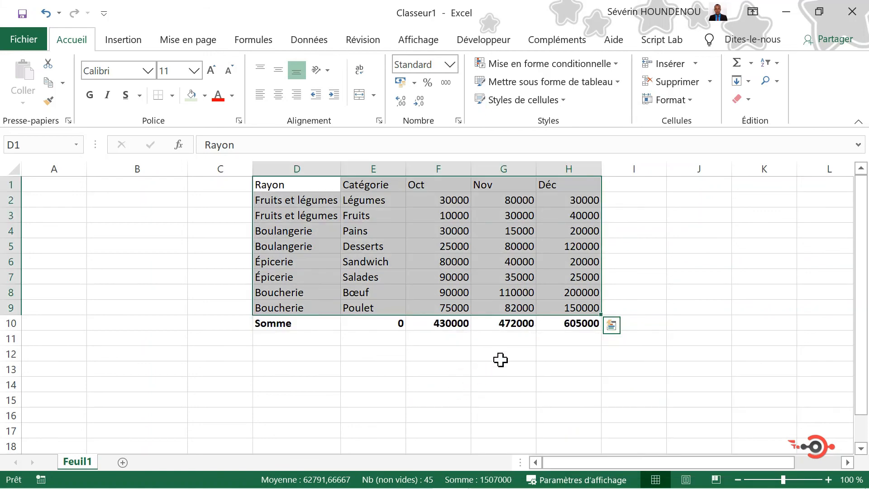
{"action": "left_click", "coordinate": [375, 351]}
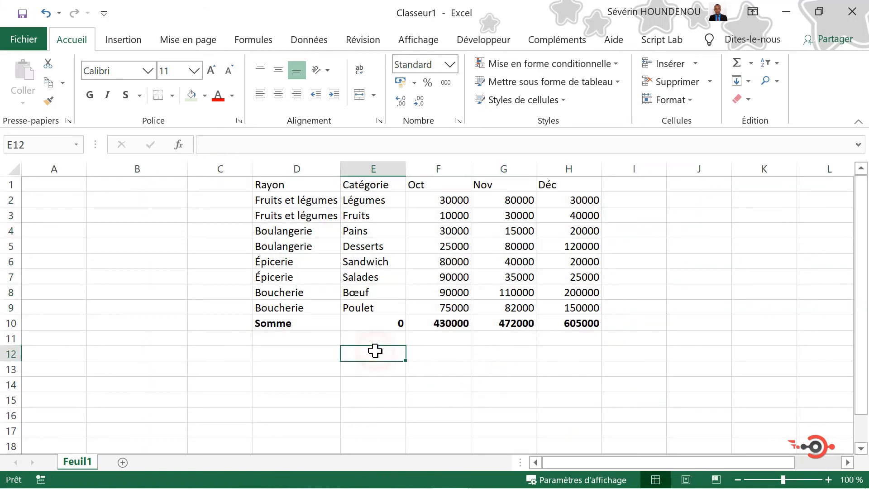